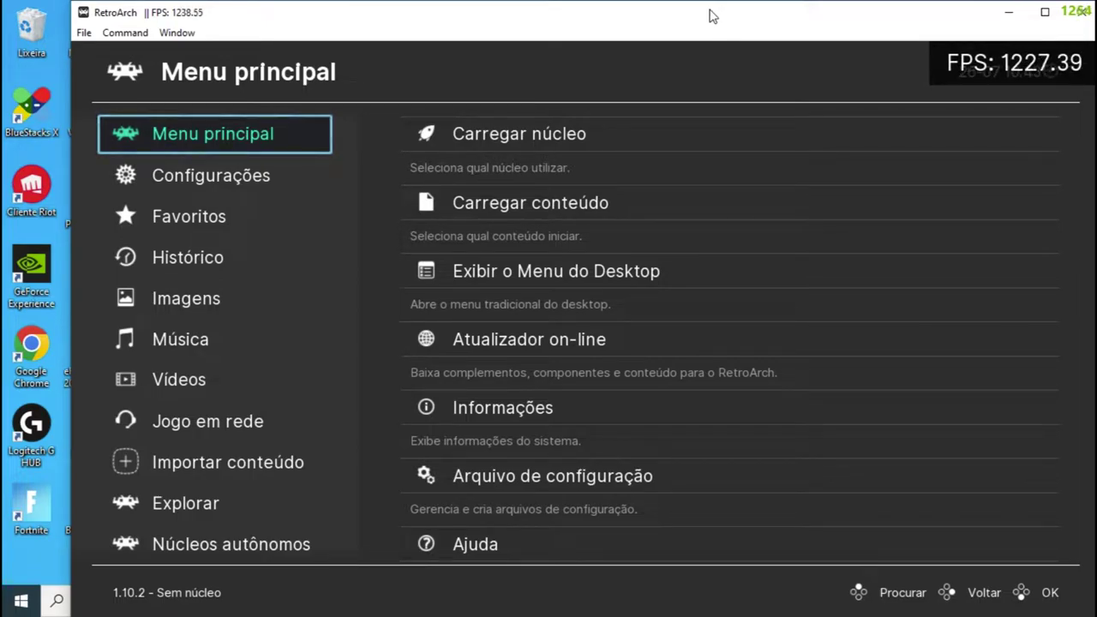
pyautogui.press('Right')
pyautogui.press('Left')
pyautogui.press('Down')
pyautogui.press('Up')
pyautogui.press('Right')
pyautogui.press('Left')
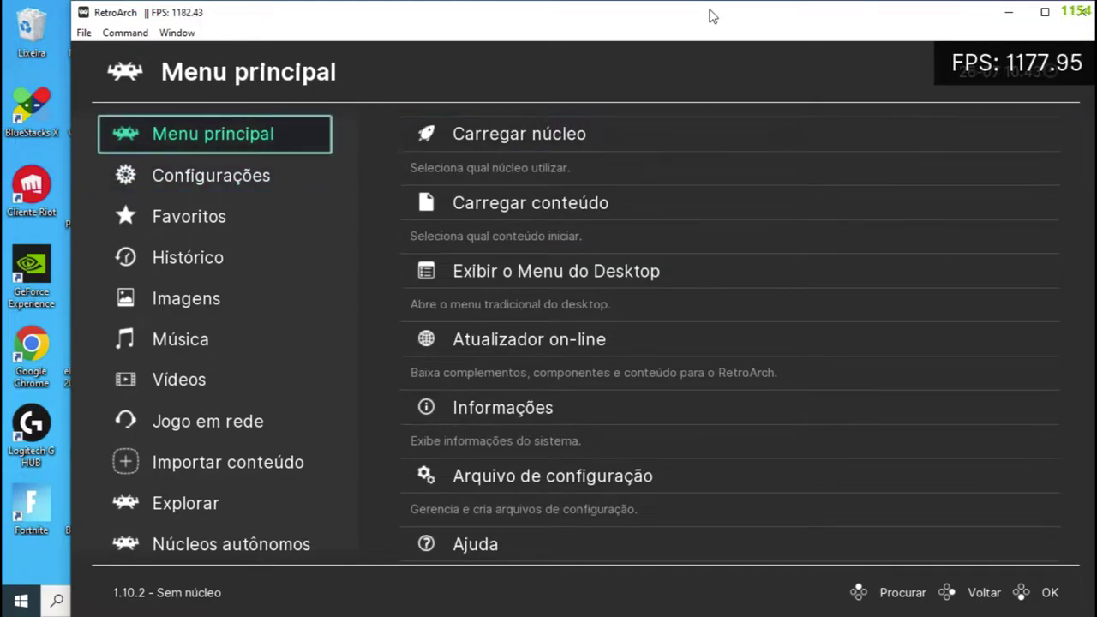
# Open the Baixar núcleo core download list within Atualizador on-line.
pyautogui.press('Right')
pyautogui.press('Down')
pyautogui.press('Down')
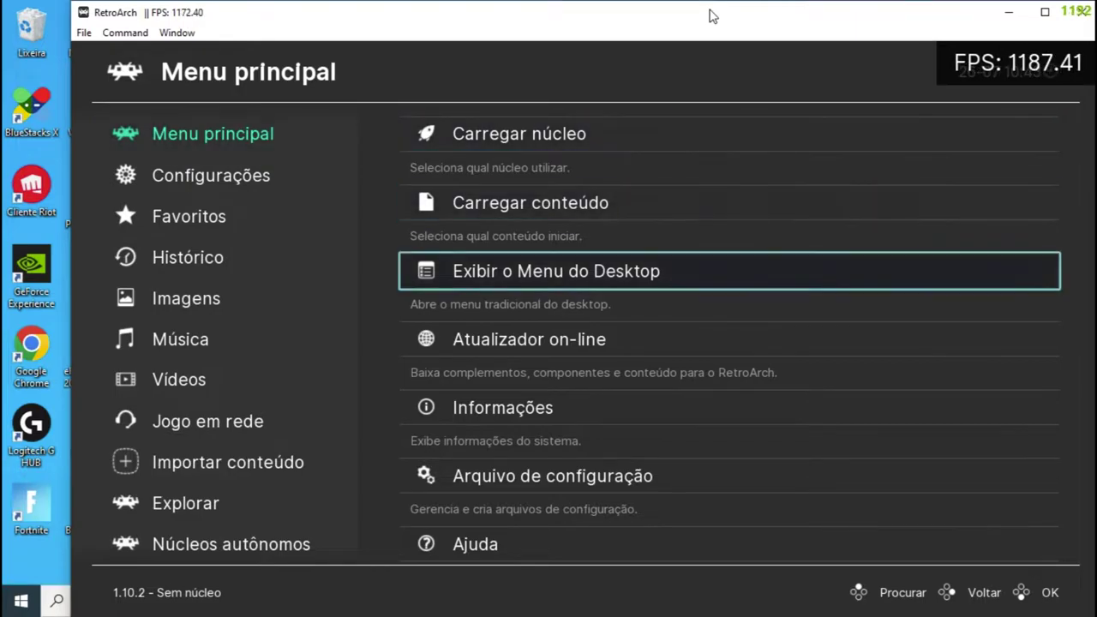
pyautogui.press('Down')
pyautogui.press('Return')
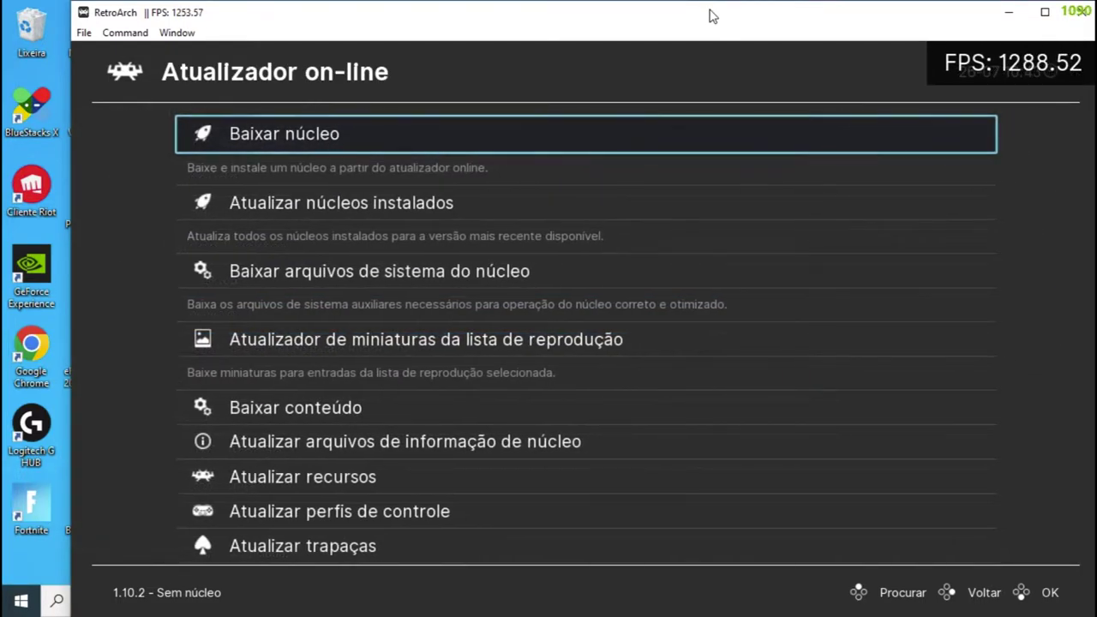
pyautogui.press('Return')
# Download and install the Sony - PlayStation Portable (PPSSPP) core and return to the Menu principal.
pyautogui.press('Up')
pyautogui.press('Up')
pyautogui.press('Up')
pyautogui.press('Up')
pyautogui.press('Up')
pyautogui.press('Up')
pyautogui.press('Up')
pyautogui.press('Up')
pyautogui.press('Up')
pyautogui.press('Up')
pyautogui.press('Up')
pyautogui.press('Up')
pyautogui.press('Up')
pyautogui.press('Up')
pyautogui.press('Up')
pyautogui.press('Up')
pyautogui.press('Up')
pyautogui.press('Up')
pyautogui.press('Up')
pyautogui.press('Up')
pyautogui.press('Up')
pyautogui.press('Down')
pyautogui.press('Down')
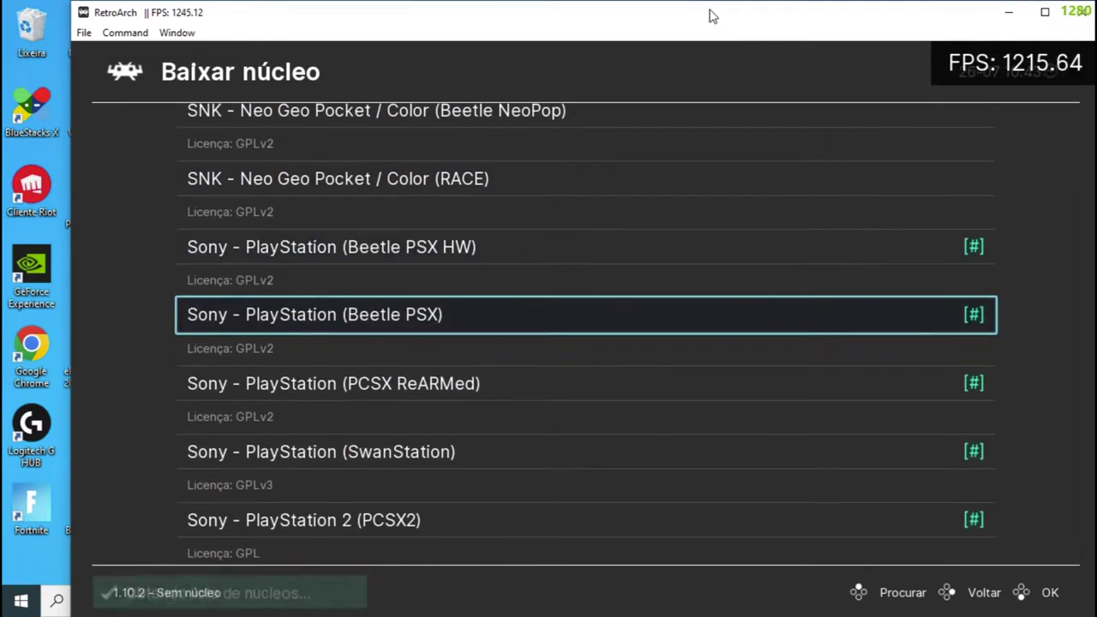
pyautogui.press('Down')
pyautogui.press('Down')
pyautogui.press('Down')
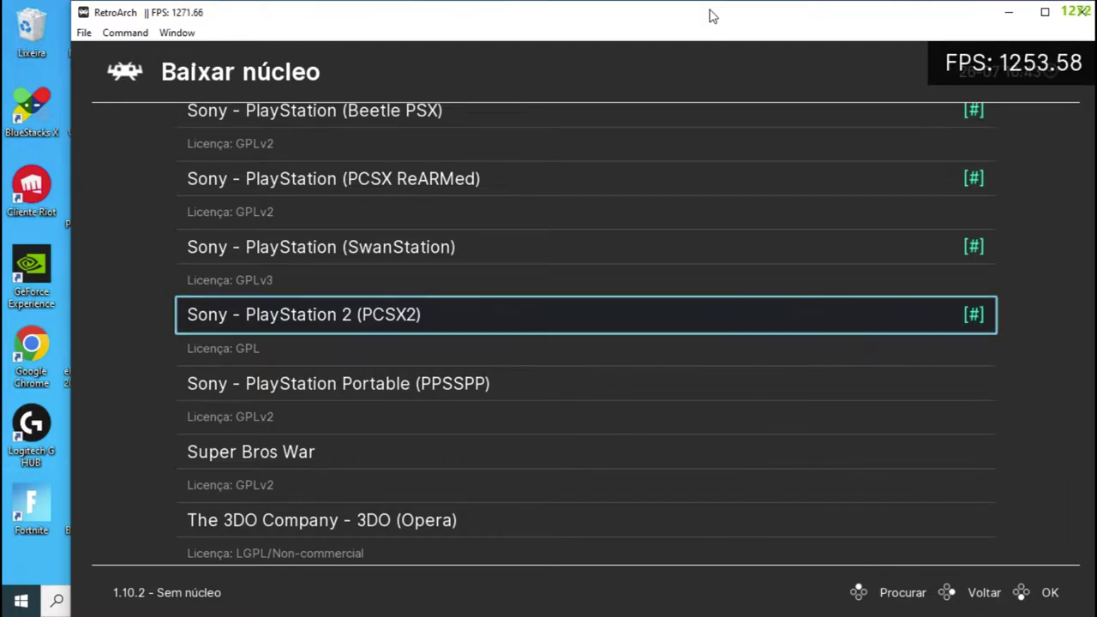
pyautogui.press('Down')
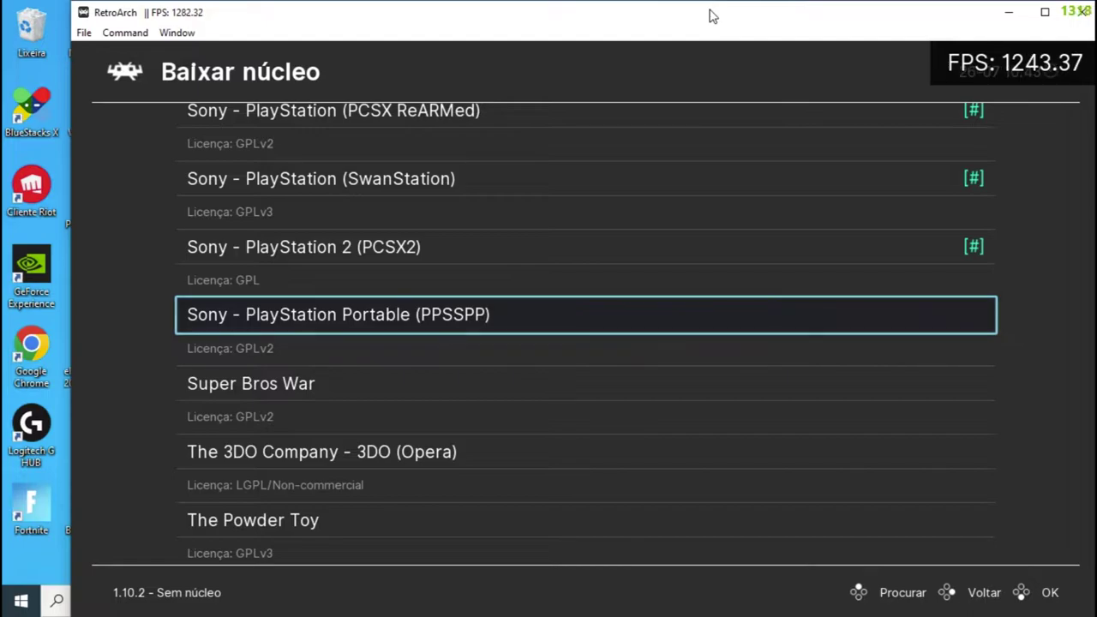
pyautogui.press('Return')
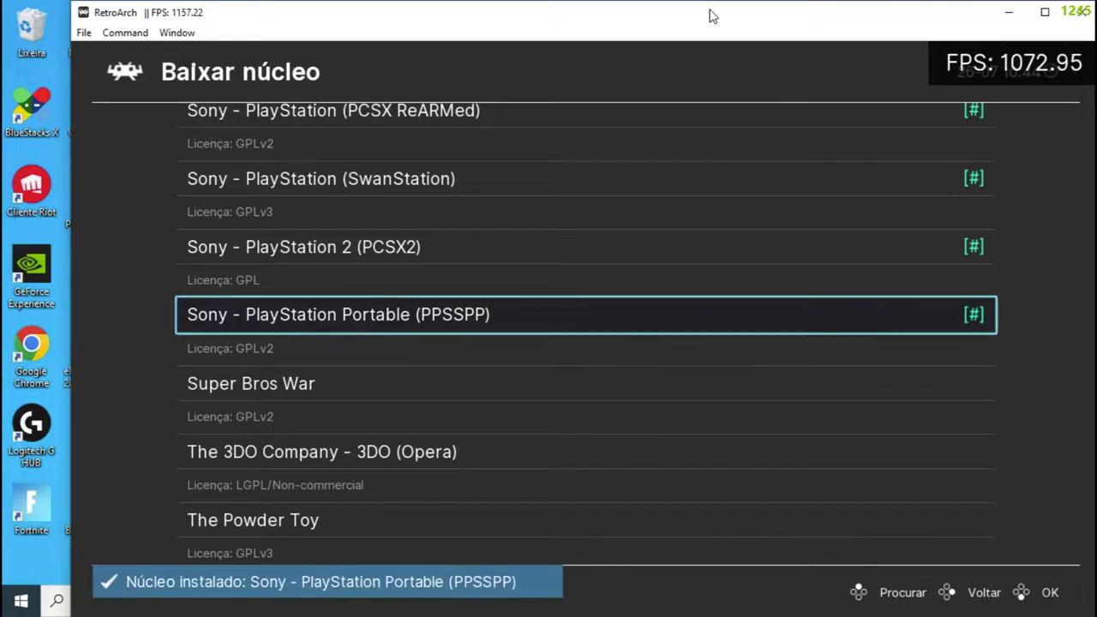
pyautogui.press('Up')
pyautogui.press('Down')
pyautogui.press('Up')
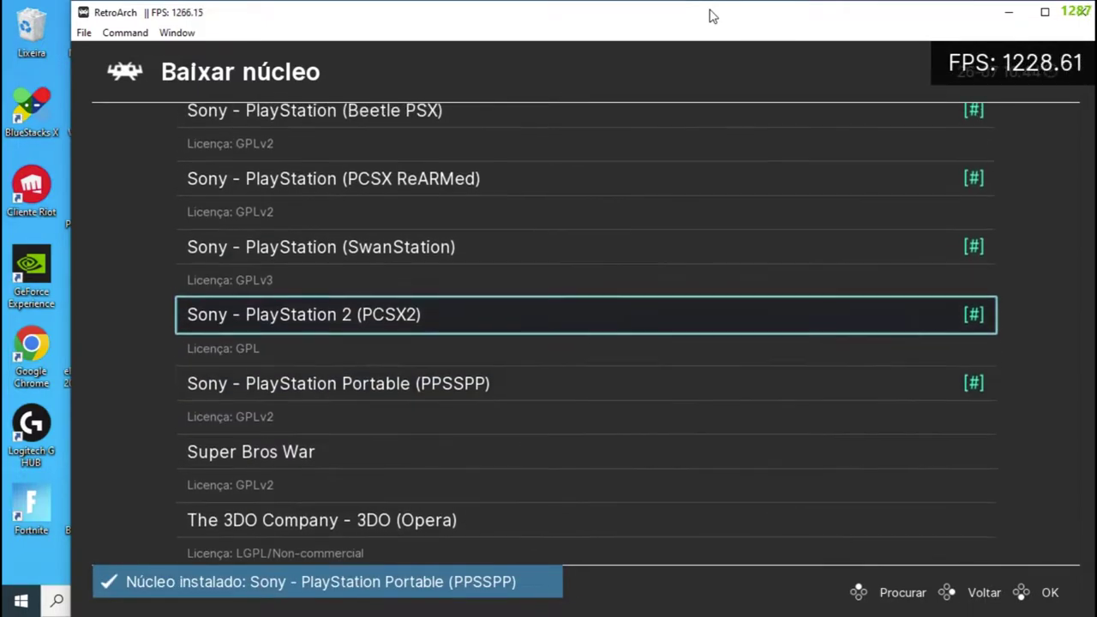
pyautogui.press('BackSpace')
pyautogui.press('BackSpace')
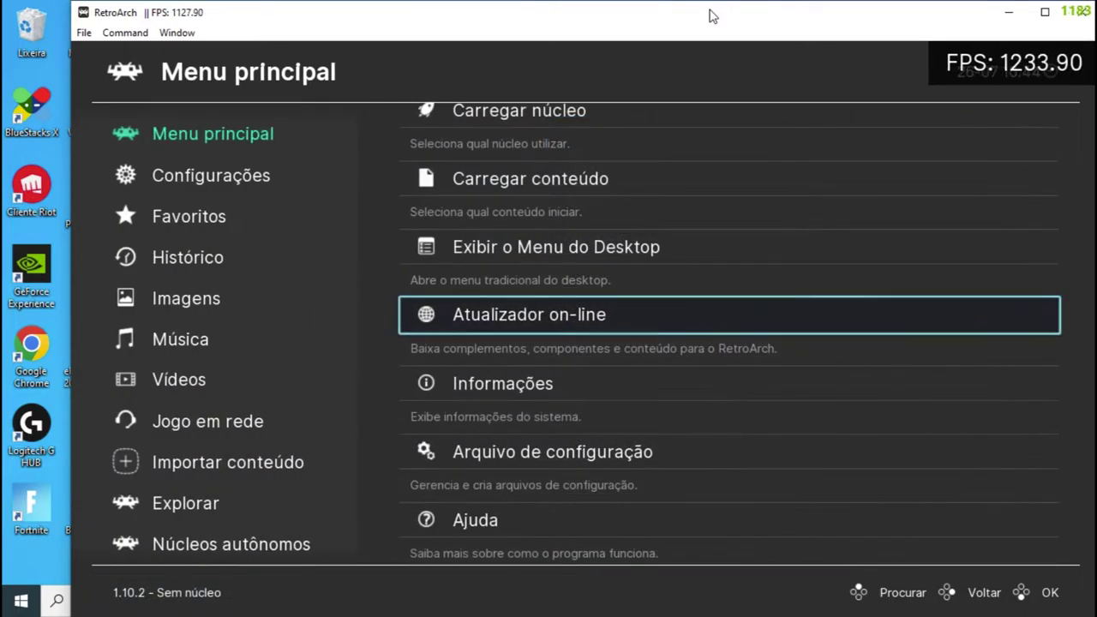
# Review the available video drivers in the Drivers section of Configurações, leaving the selection as it is.
pyautogui.press('Up')
pyautogui.press('Up')
pyautogui.press('Left')
pyautogui.press('Down')
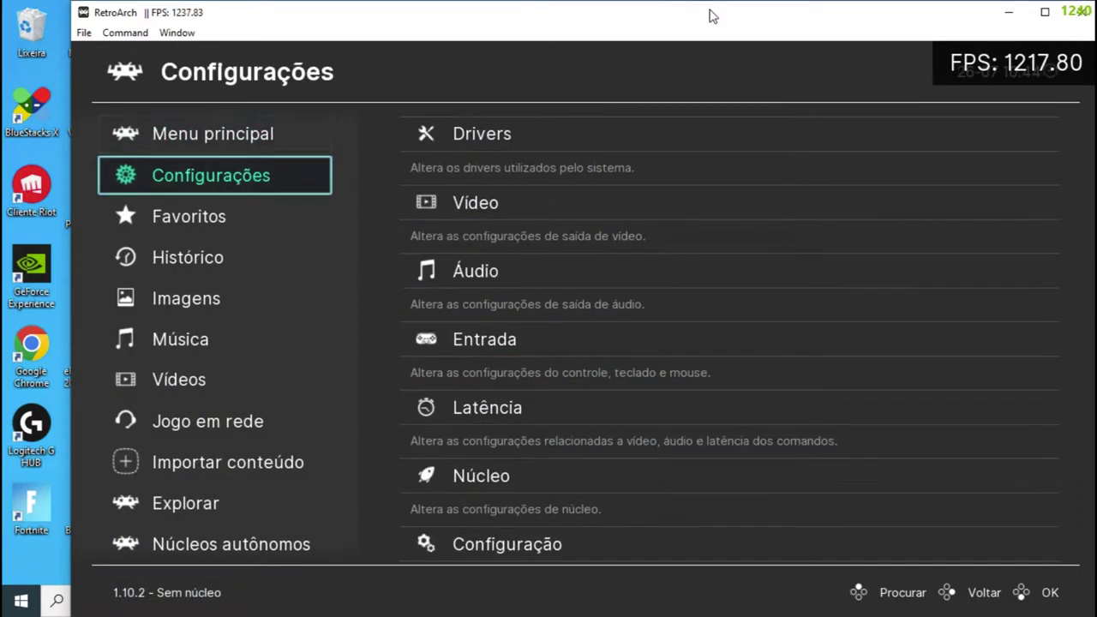
pyautogui.press('Right')
pyautogui.press('Return')
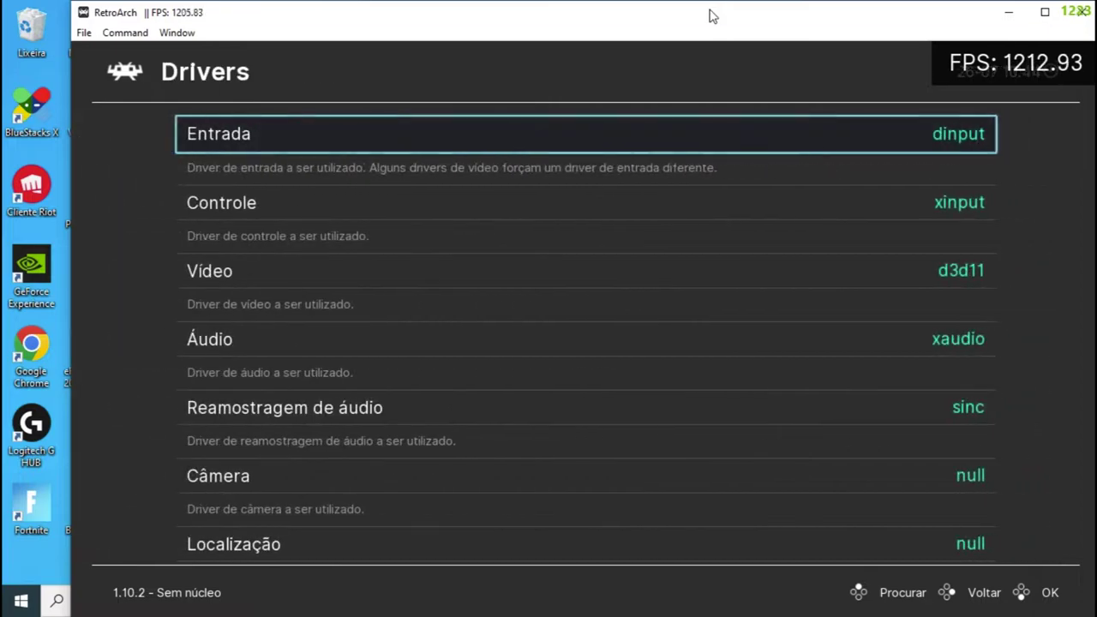
pyautogui.press('Down')
pyautogui.press('Down')
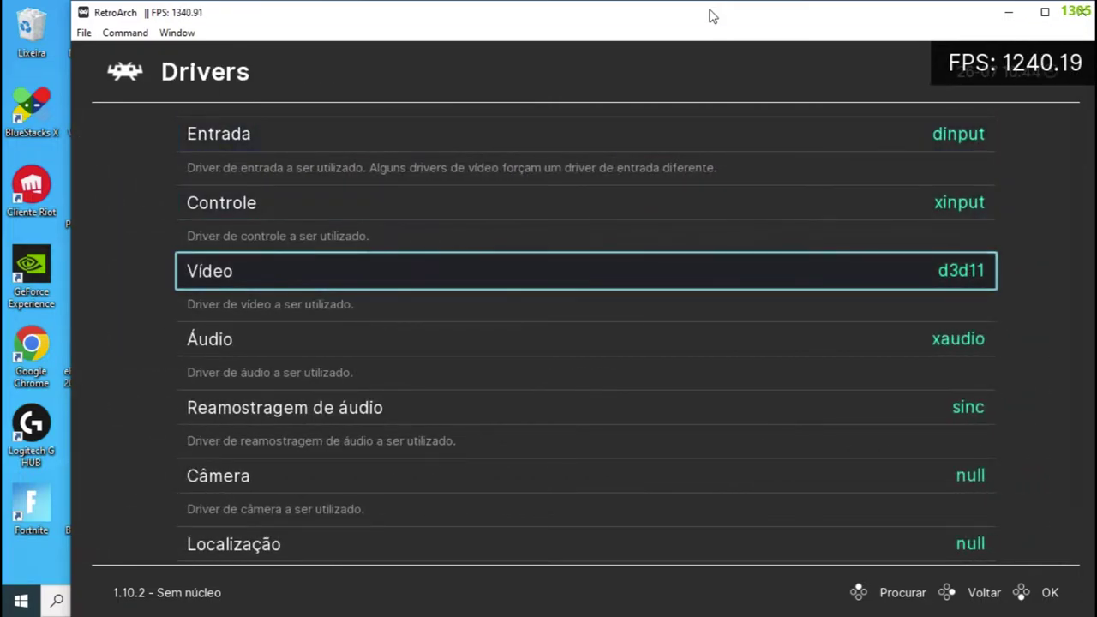
pyautogui.press('Return')
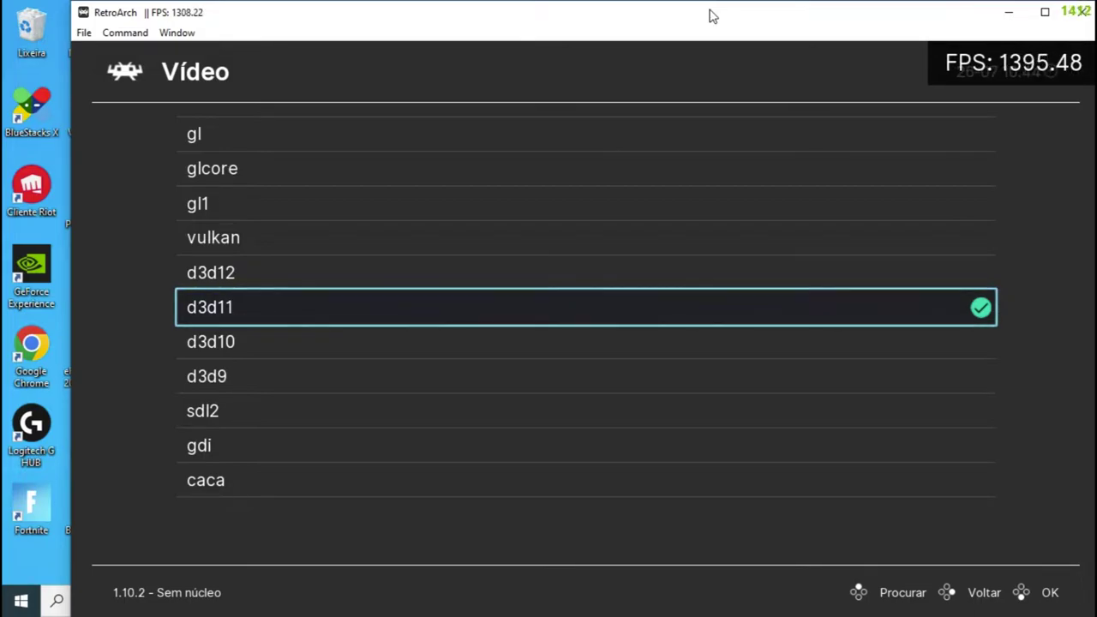
pyautogui.press('BackSpace')
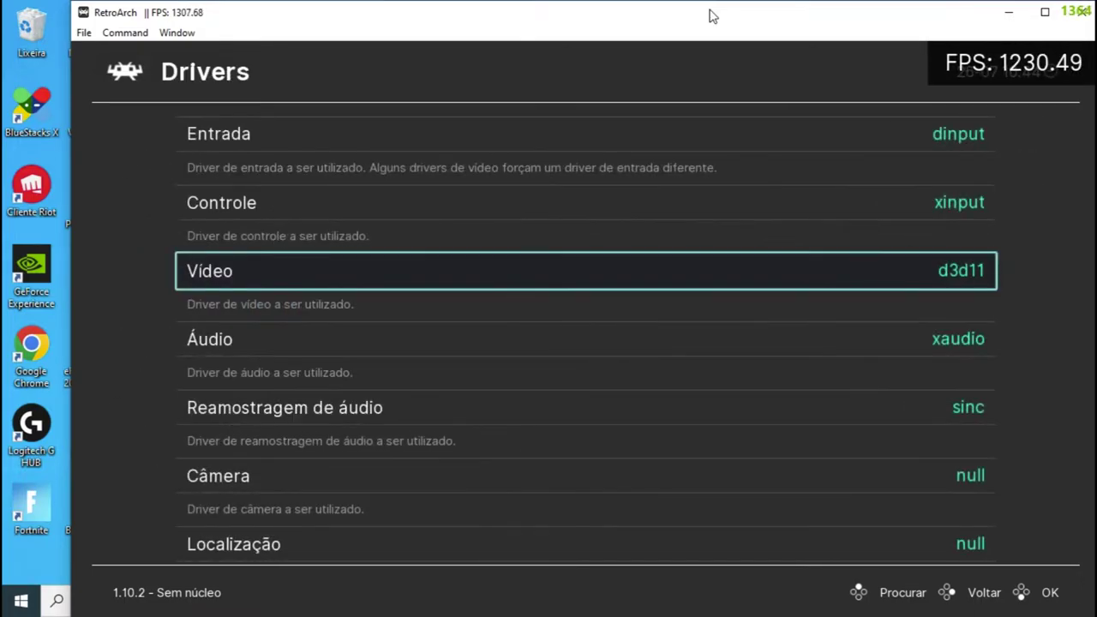
pyautogui.press('BackSpace')
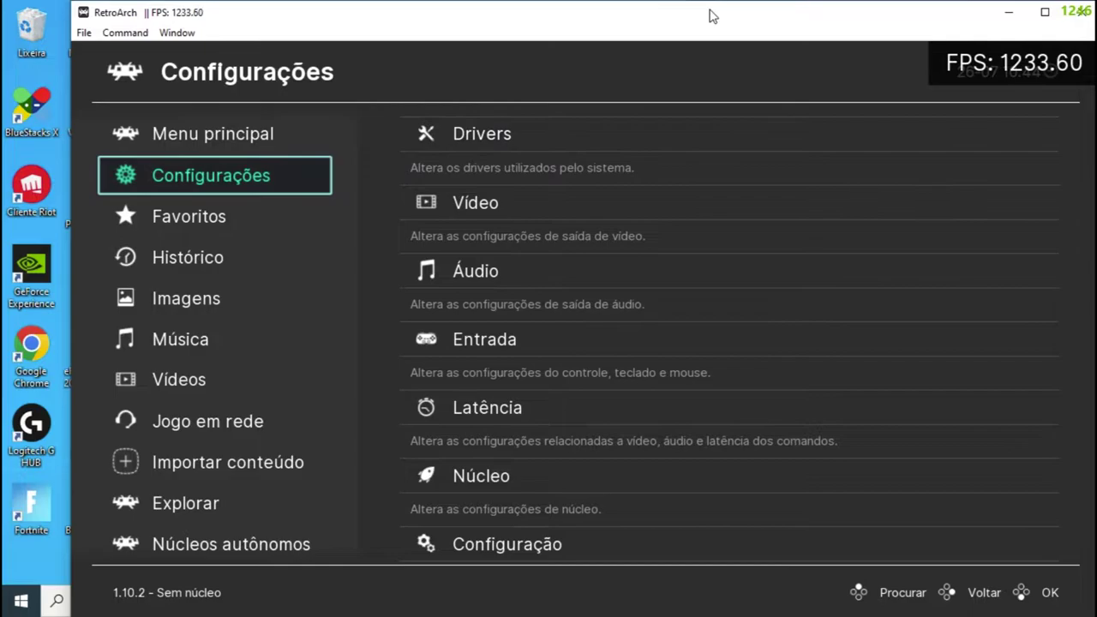
# Minimise RetroArch, open the nested system folder inside the desktop's system folder, and select all its contents for copying.
pyautogui.click(1004, 13)
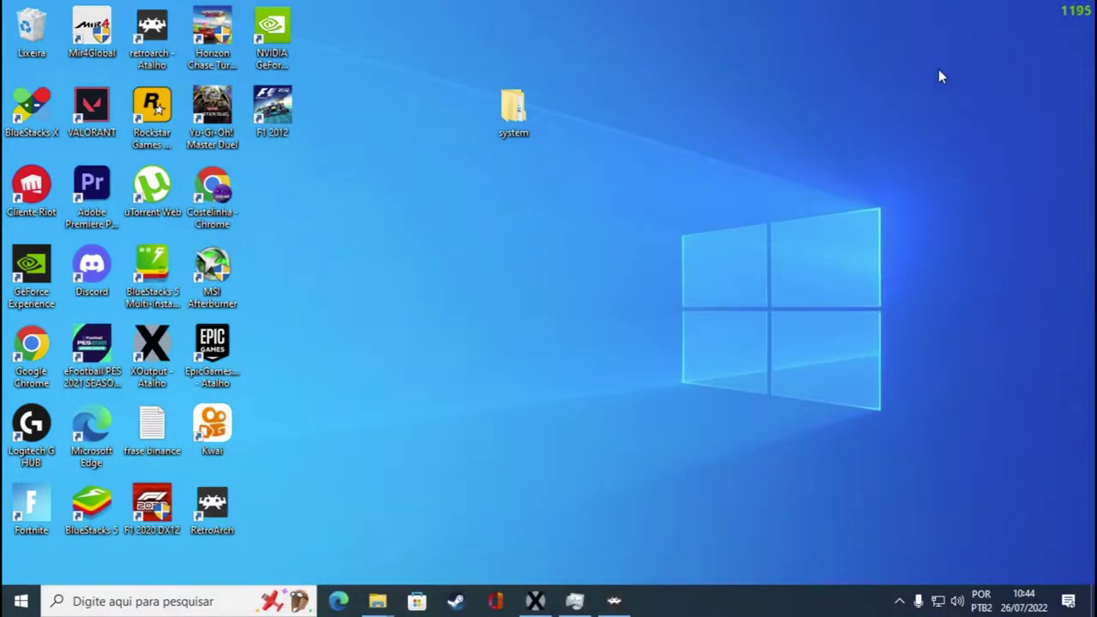
pyautogui.doubleClick(518, 127)
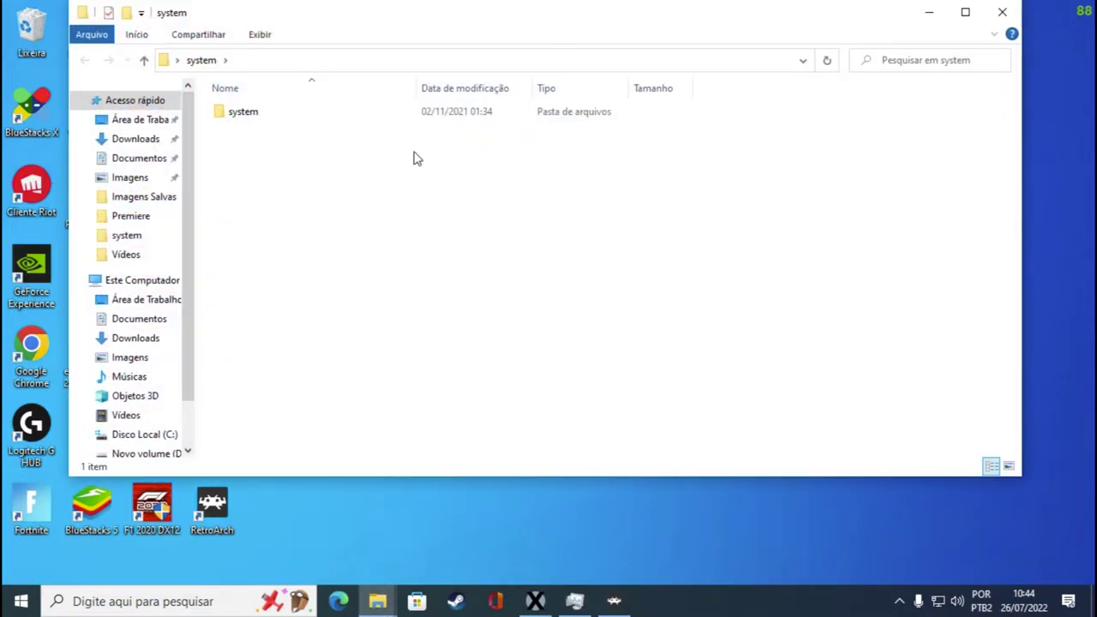
pyautogui.doubleClick(242, 118)
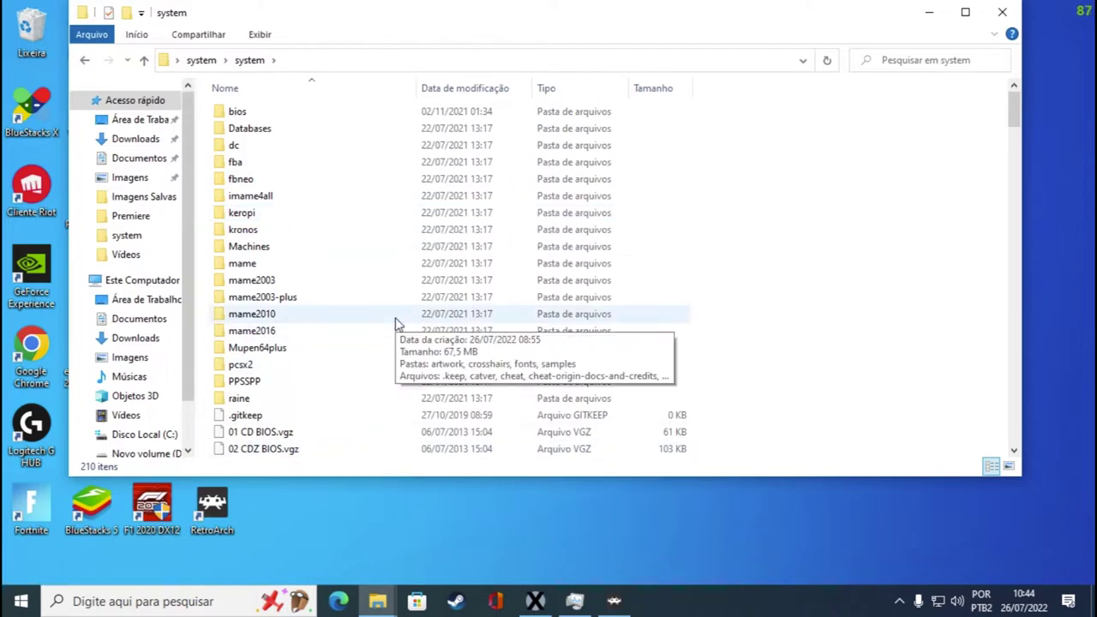
pyautogui.hotkey('ctrl', 'a')
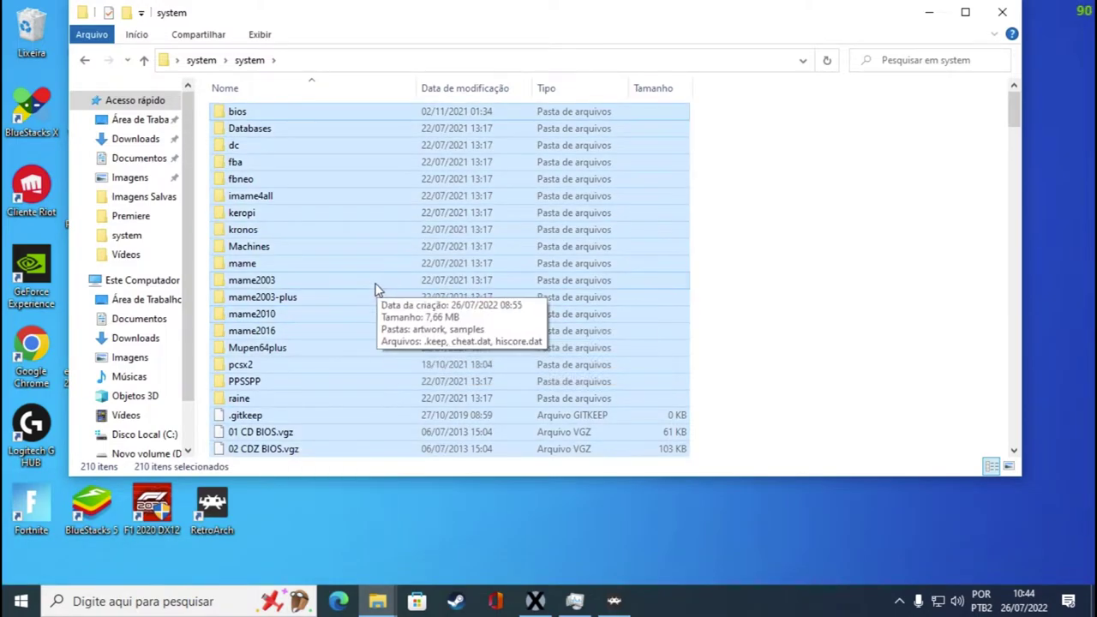
pyautogui.rightClick(308, 271)
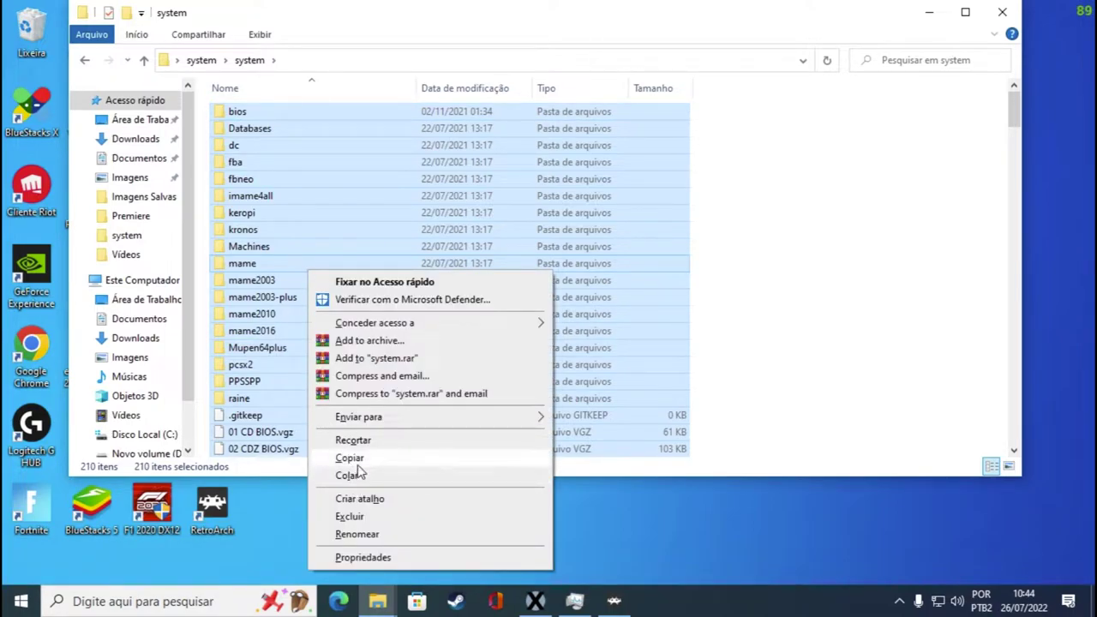
# Switch to the RetroArch-Win64 folder in File Explorer and open its system folder.
pyautogui.click(377, 599)
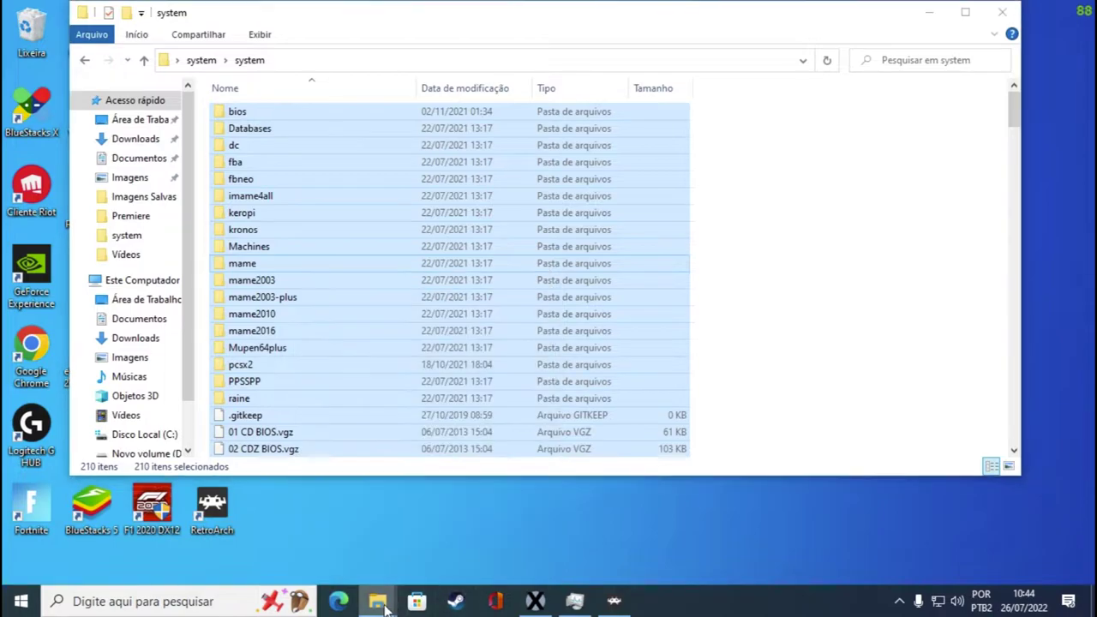
pyautogui.click(218, 530)
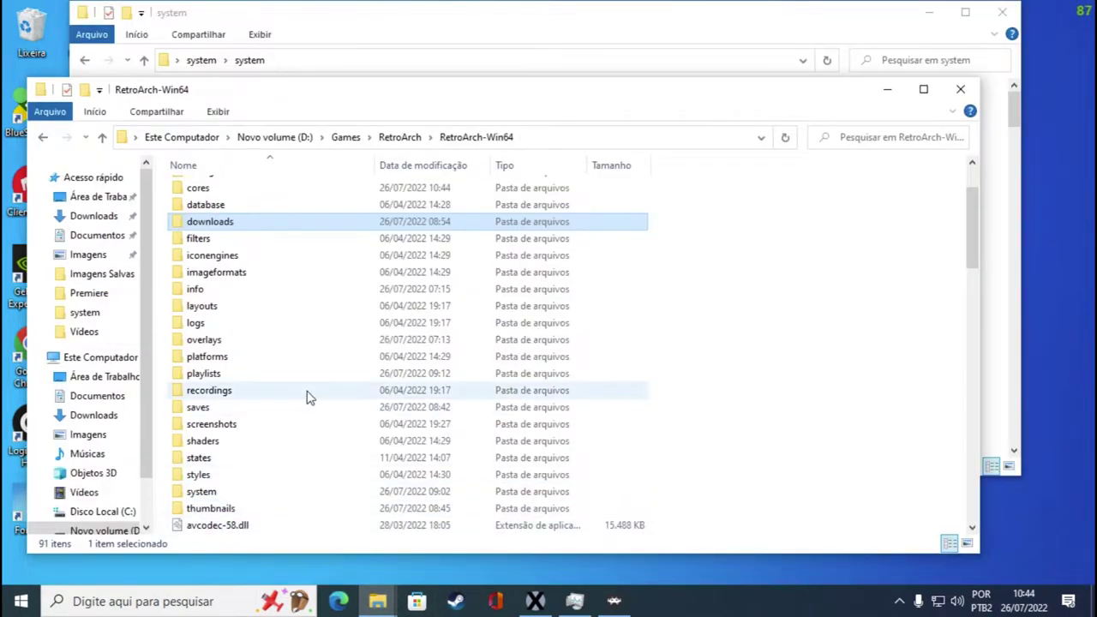
pyautogui.scroll(-1, 309, 397)
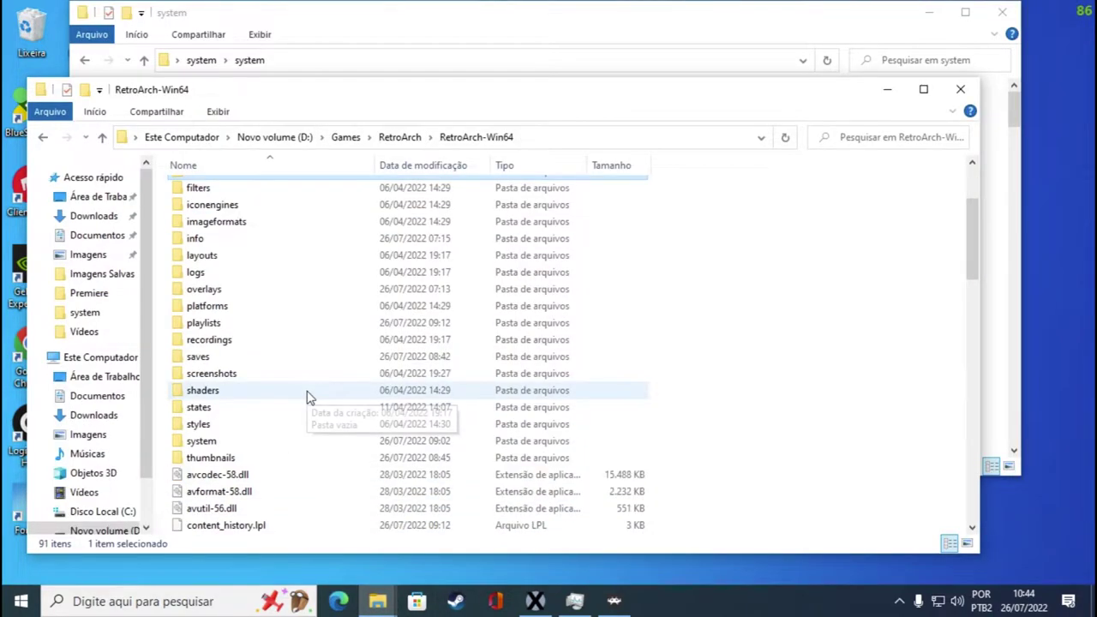
pyautogui.doubleClick(193, 443)
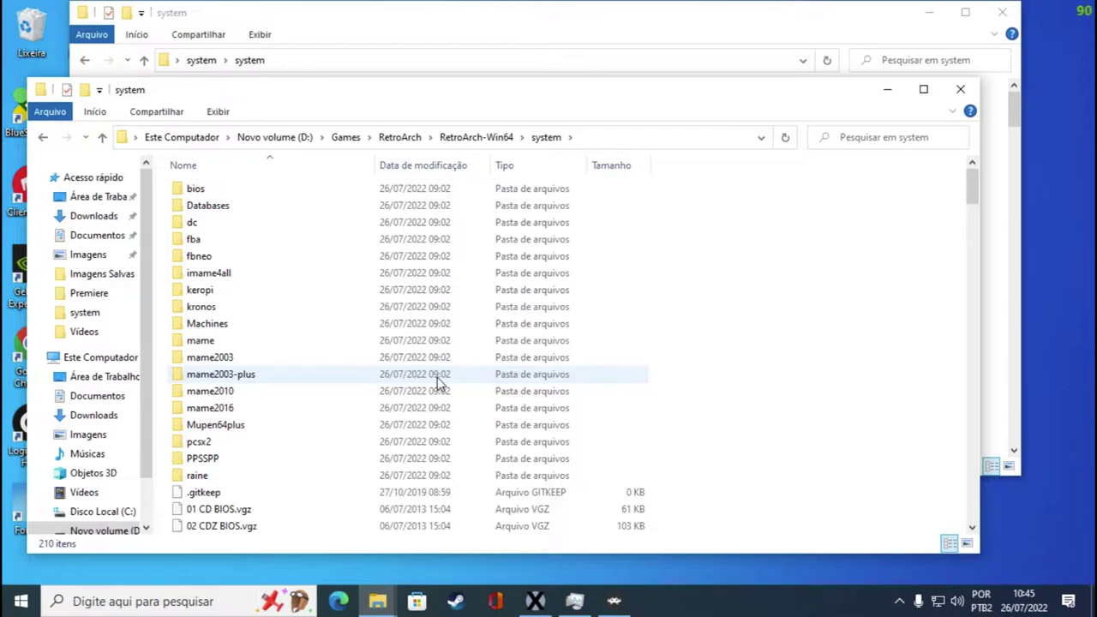
# Look through the BIOS files in RetroArch's system folder and minimise both folder windows.
pyautogui.scroll(-5, 437, 381)
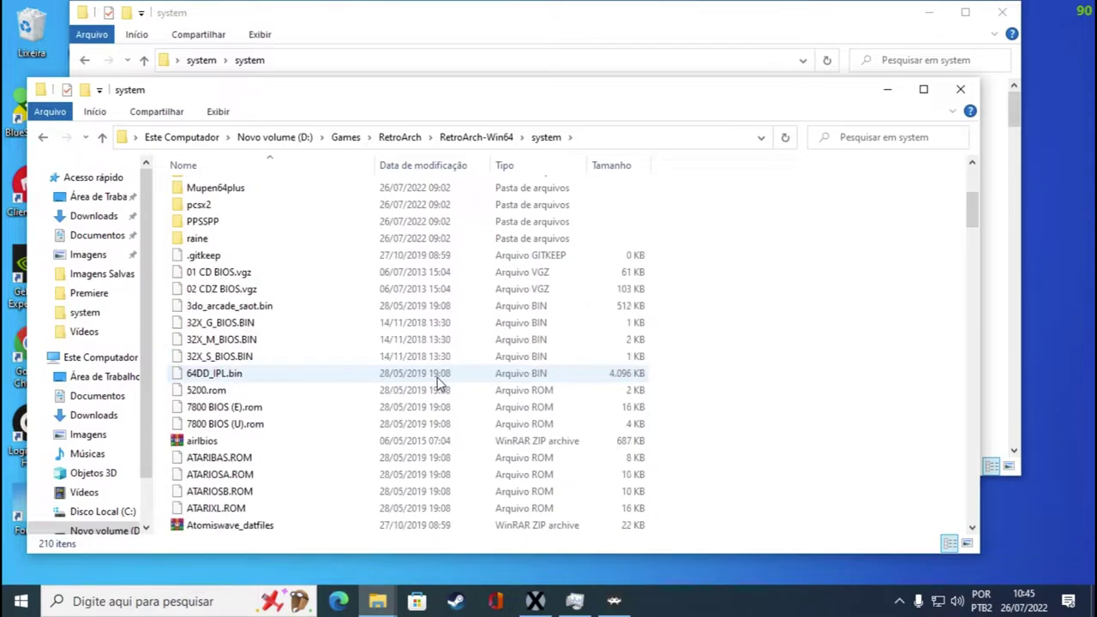
pyautogui.scroll(-5, 437, 377)
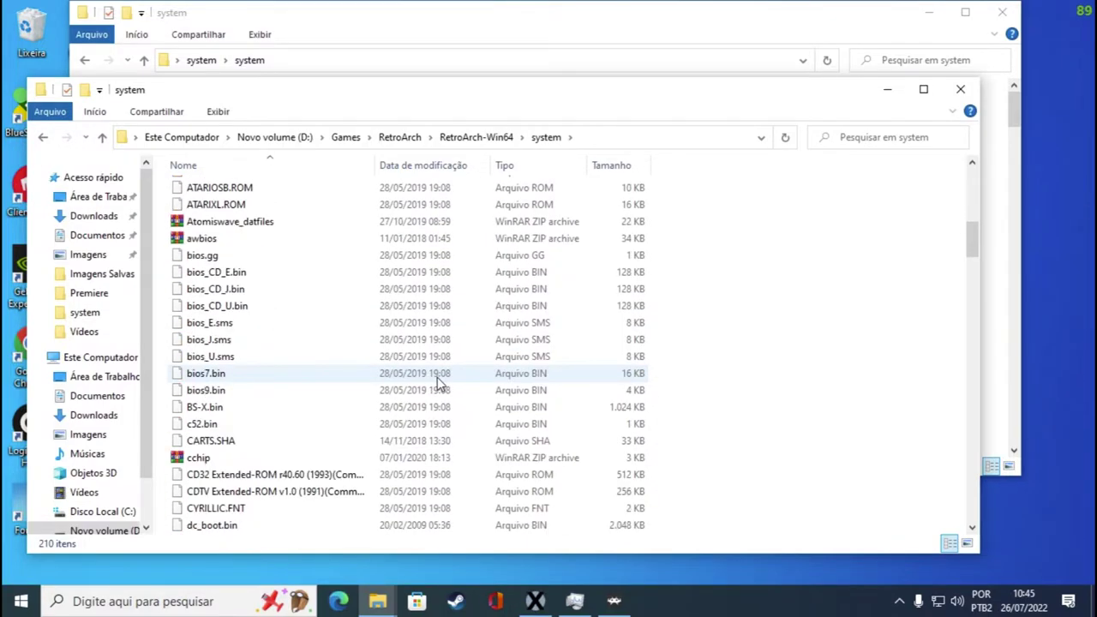
pyautogui.scroll(5, 437, 377)
pyautogui.scroll(5, 438, 383)
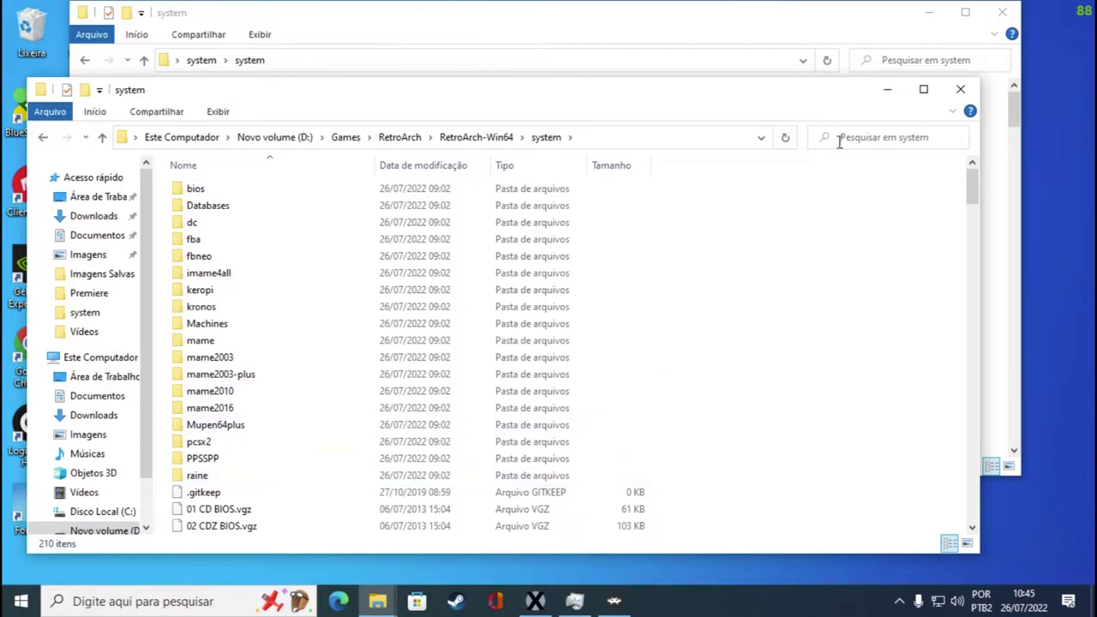
pyautogui.click(898, 91)
pyautogui.click(930, 16)
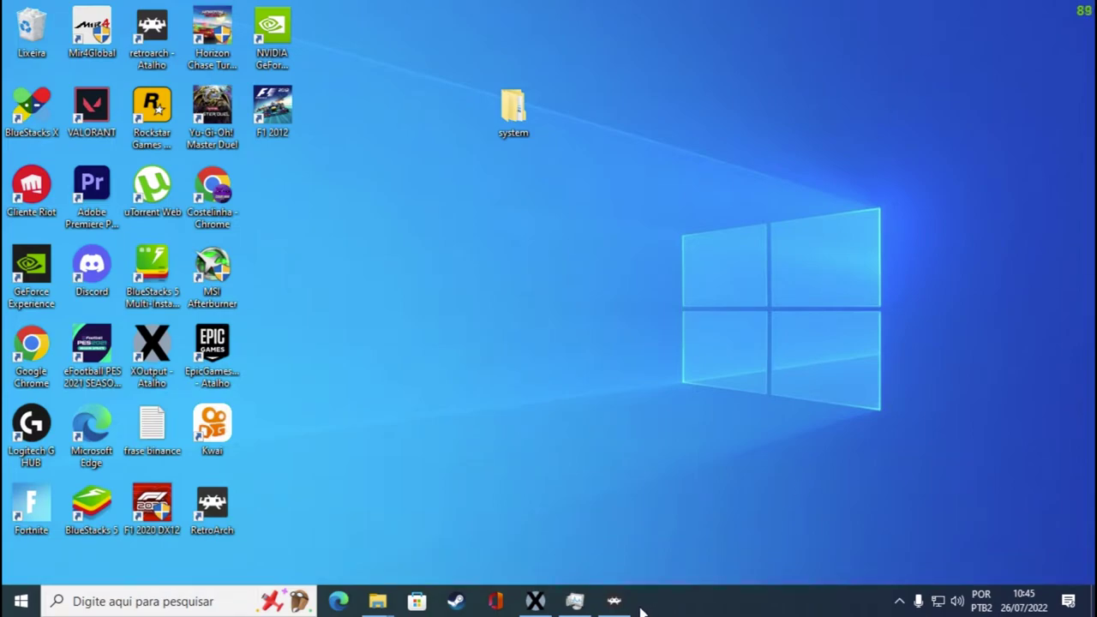
# Bring back RetroArch's system folder window, go up to RetroArch-Win64, and open the Jogos folder inside downloads.
pyautogui.moveTo(377, 602)
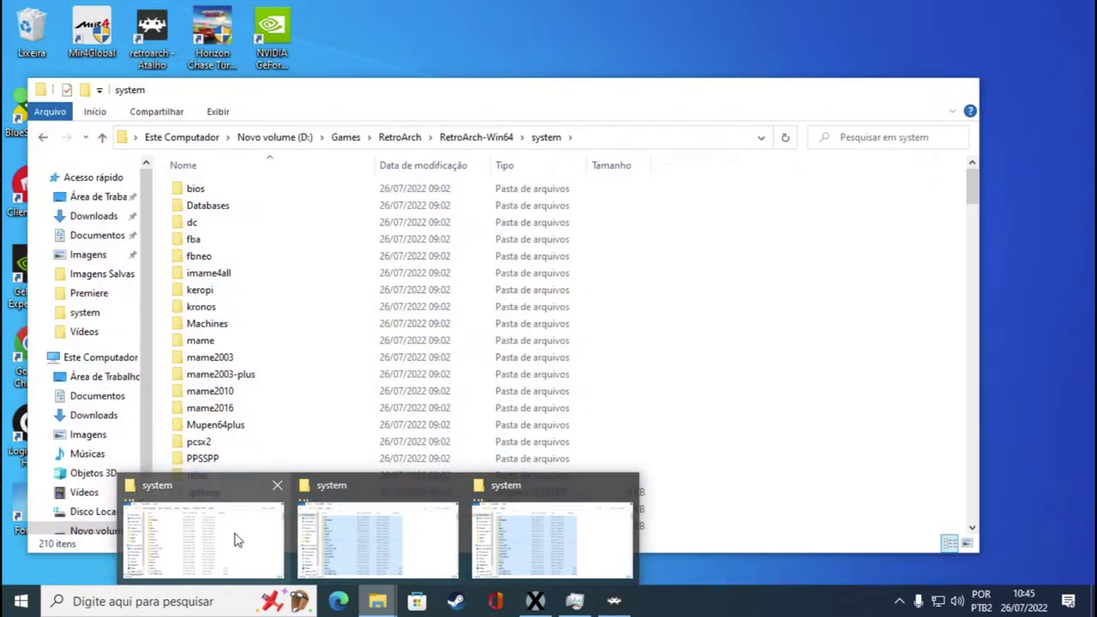
pyautogui.click(231, 538)
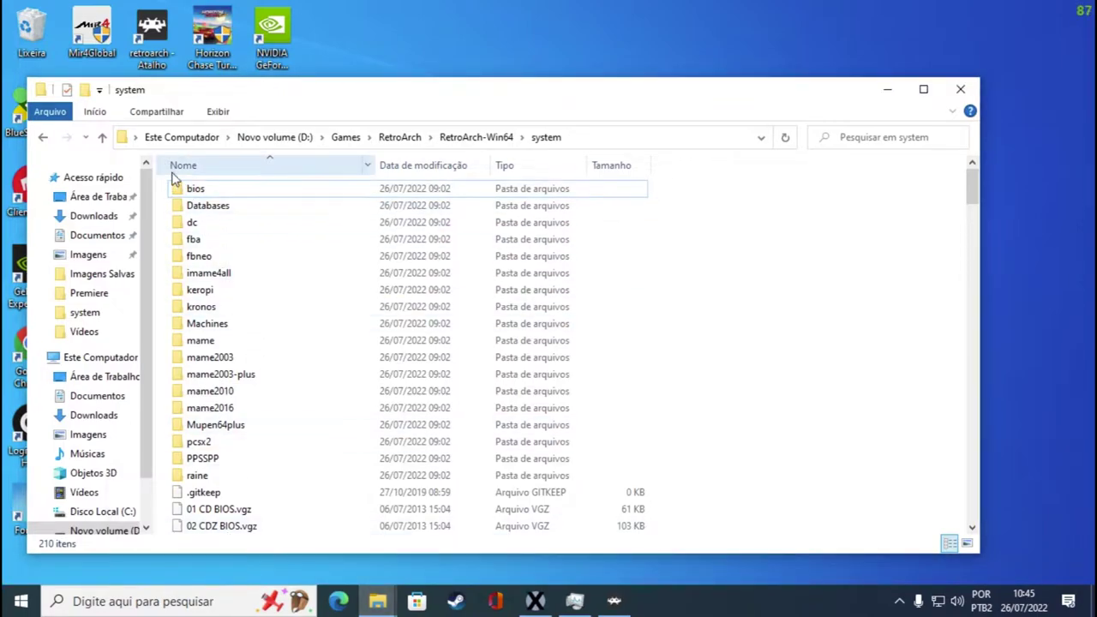
pyautogui.click(102, 137)
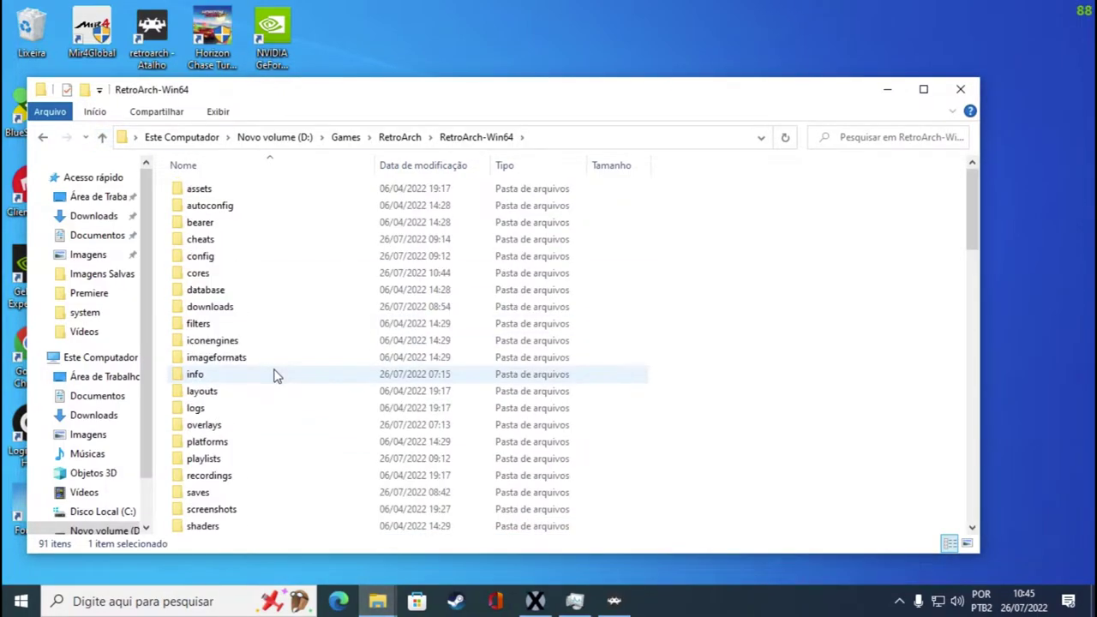
pyautogui.doubleClick(214, 307)
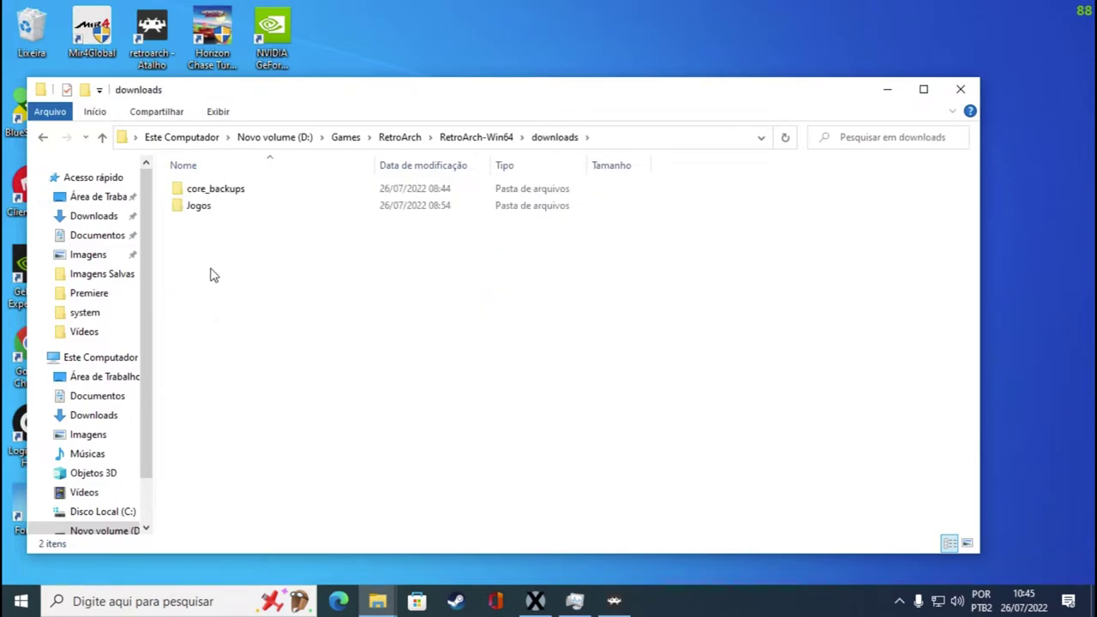
pyautogui.click(190, 210)
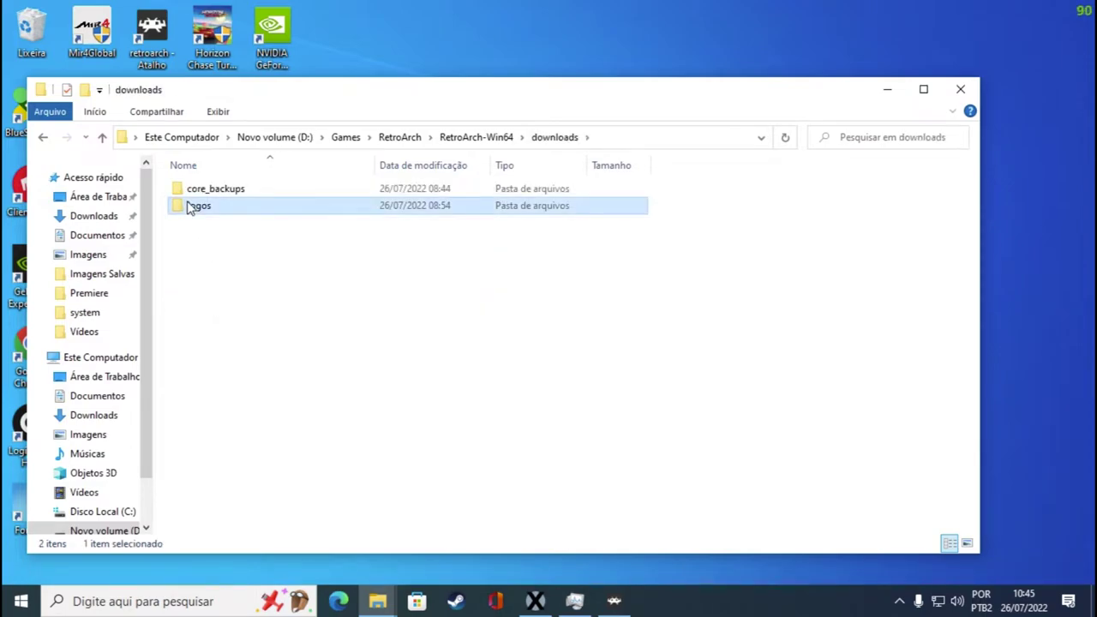
pyautogui.doubleClick(189, 209)
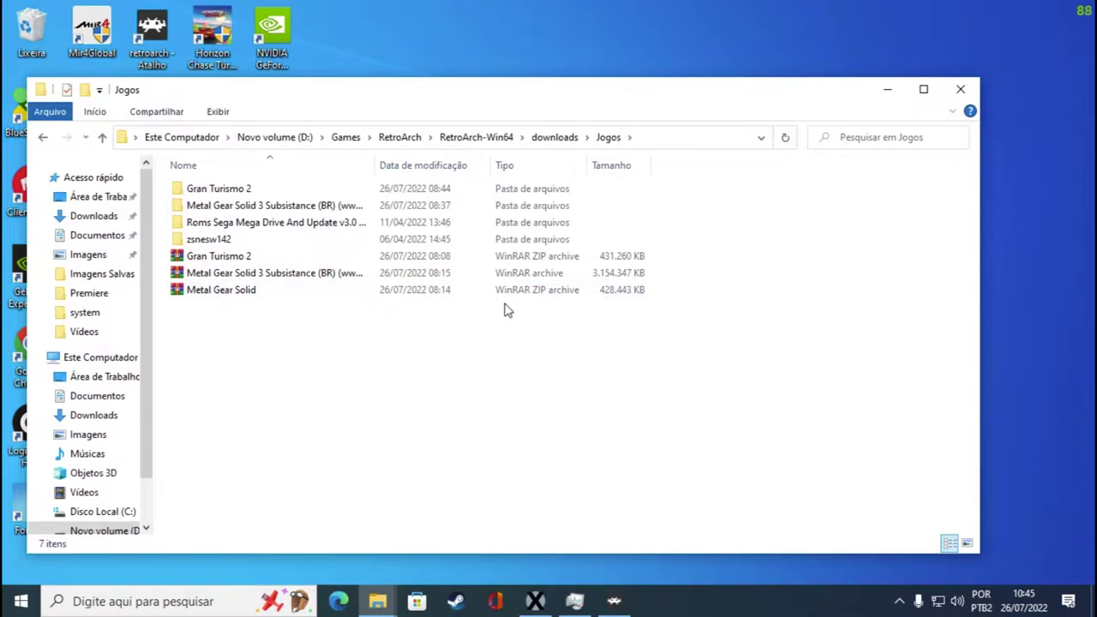
pyautogui.rightClick(467, 293)
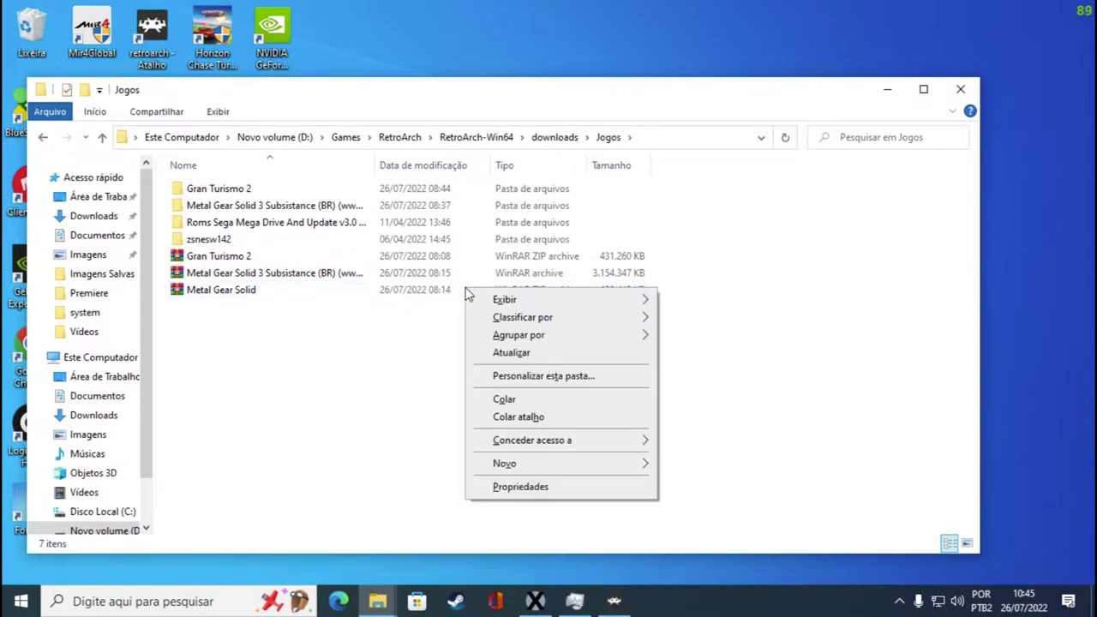
pyautogui.click(196, 293)
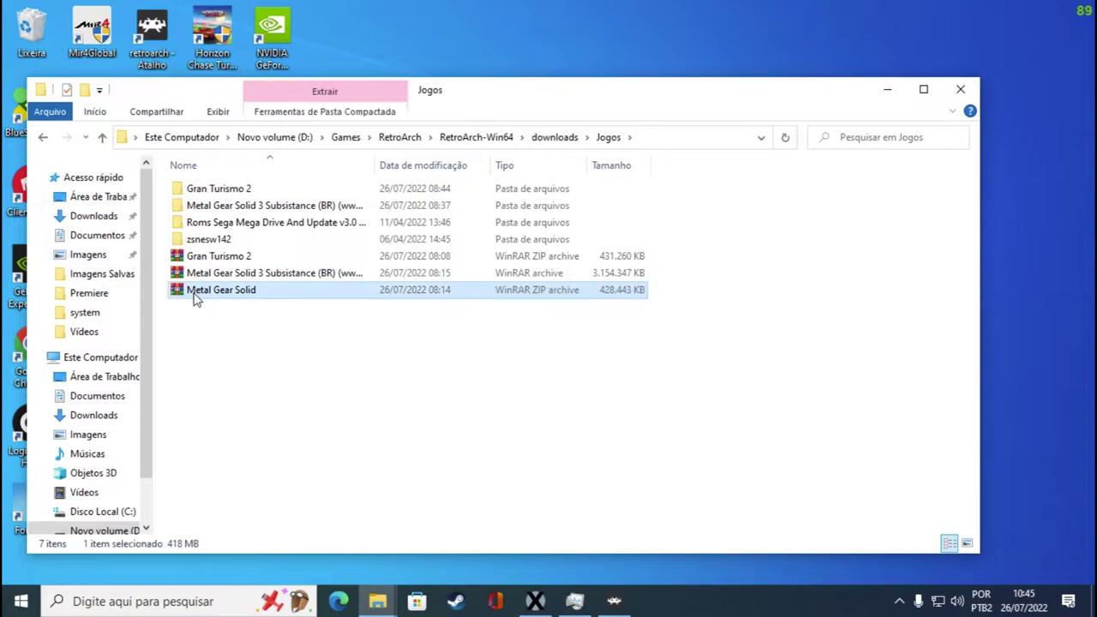
pyautogui.rightClick(196, 295)
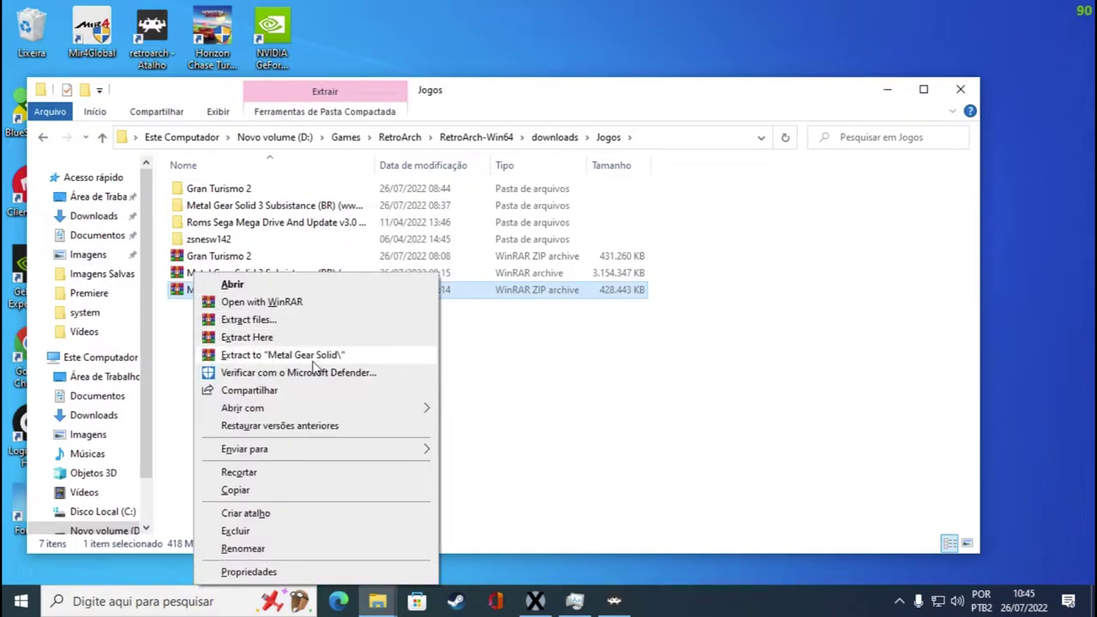
pyautogui.click(705, 377)
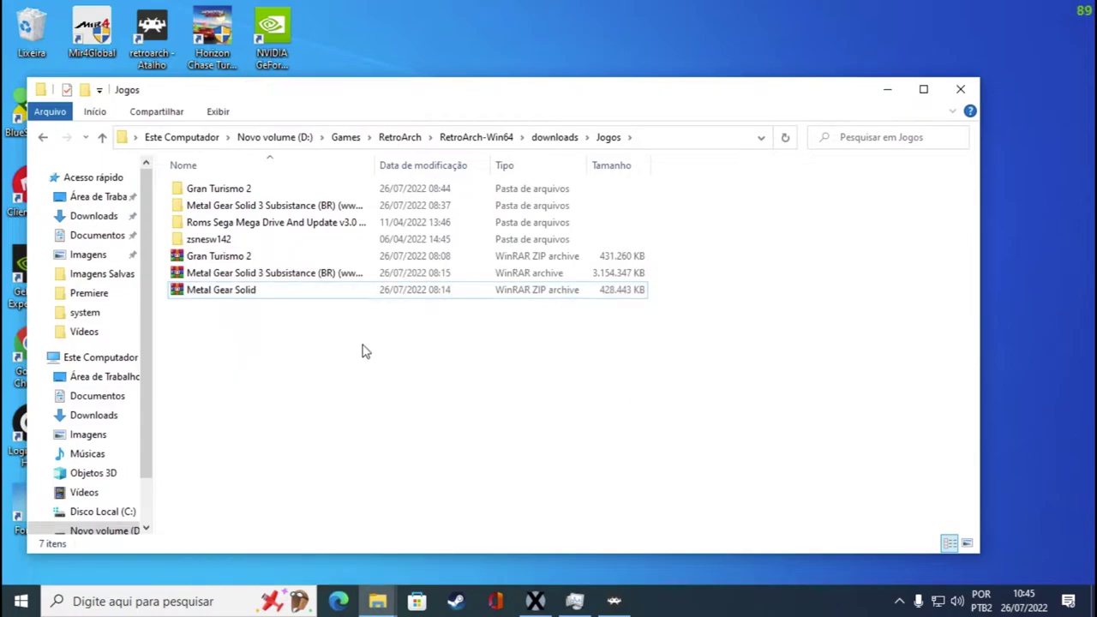
pyautogui.click(247, 275)
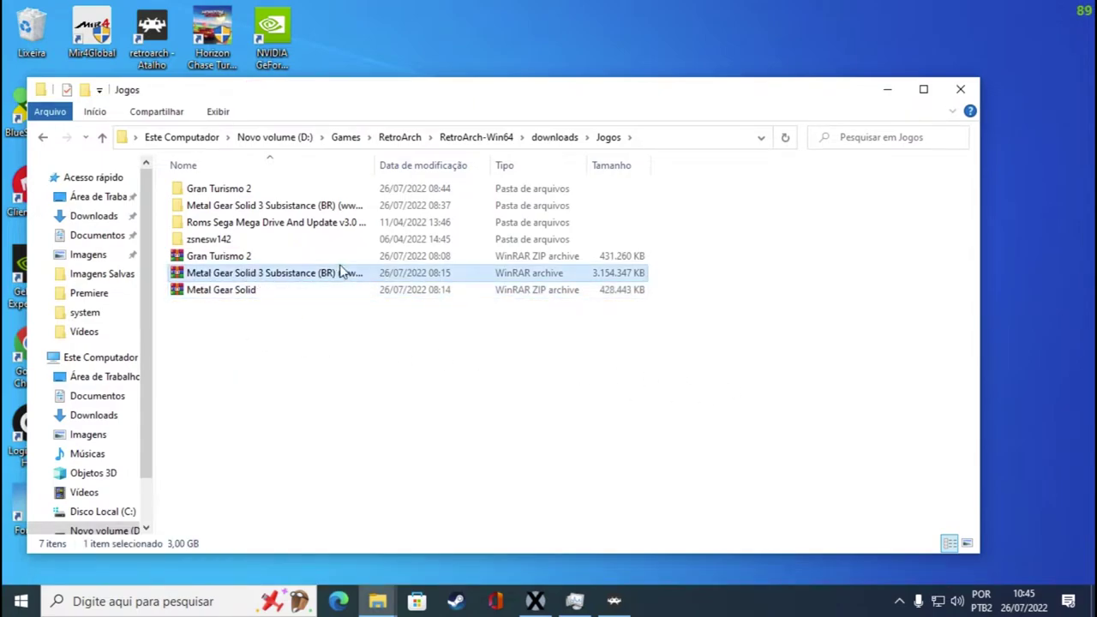
# Extract the Metal Gear Solid ZIP archive into its own Metal Gear Solid folder within Jogos.
pyautogui.click(209, 290)
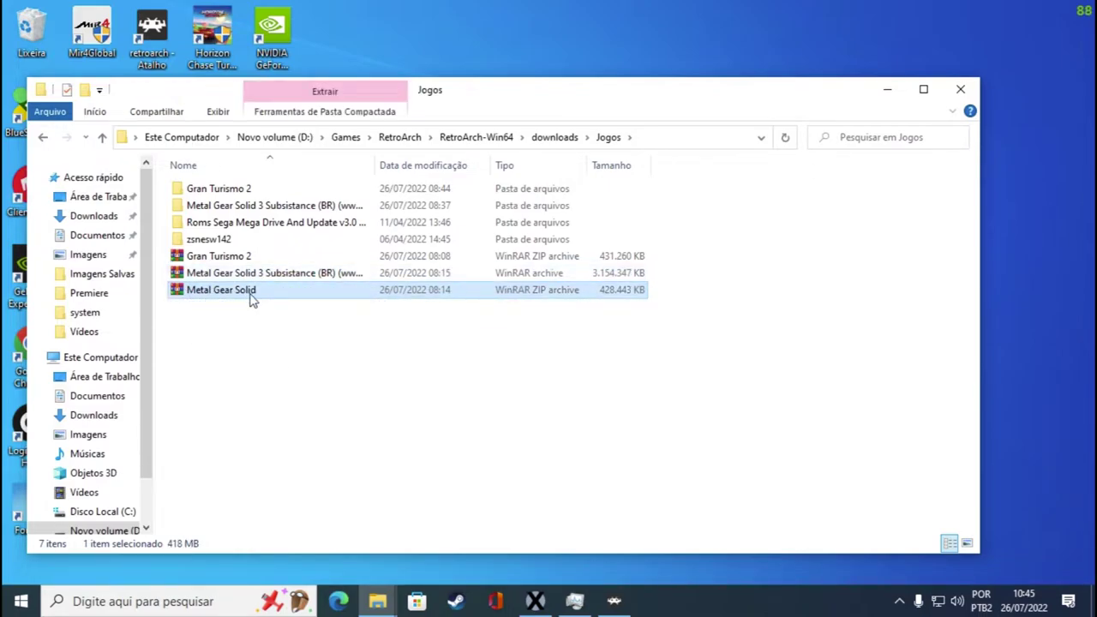
pyautogui.rightClick(233, 295)
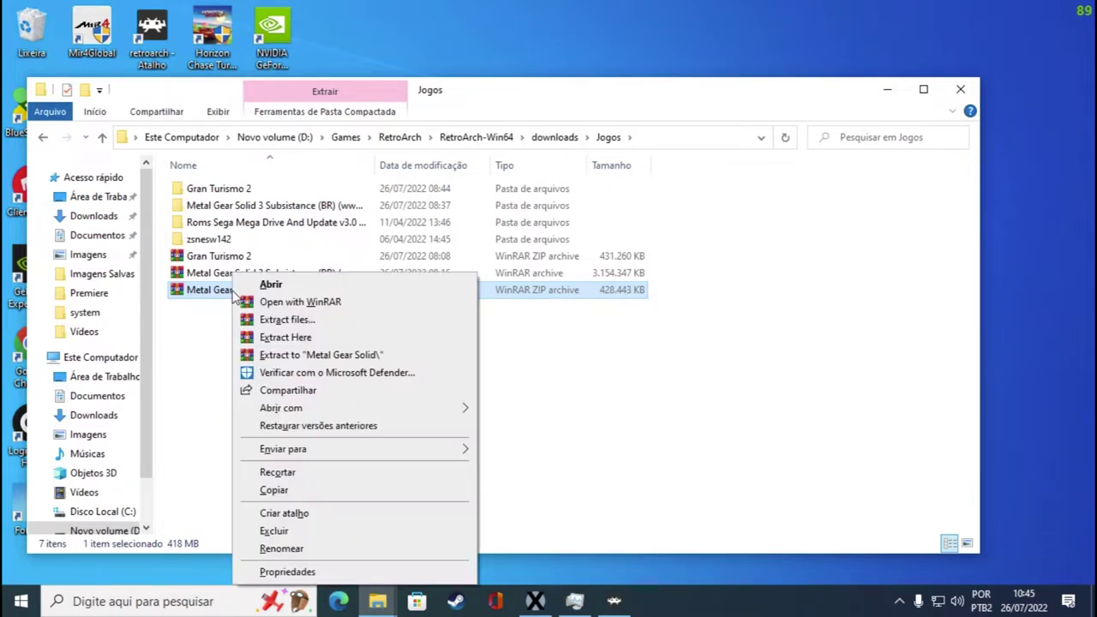
pyautogui.click(317, 355)
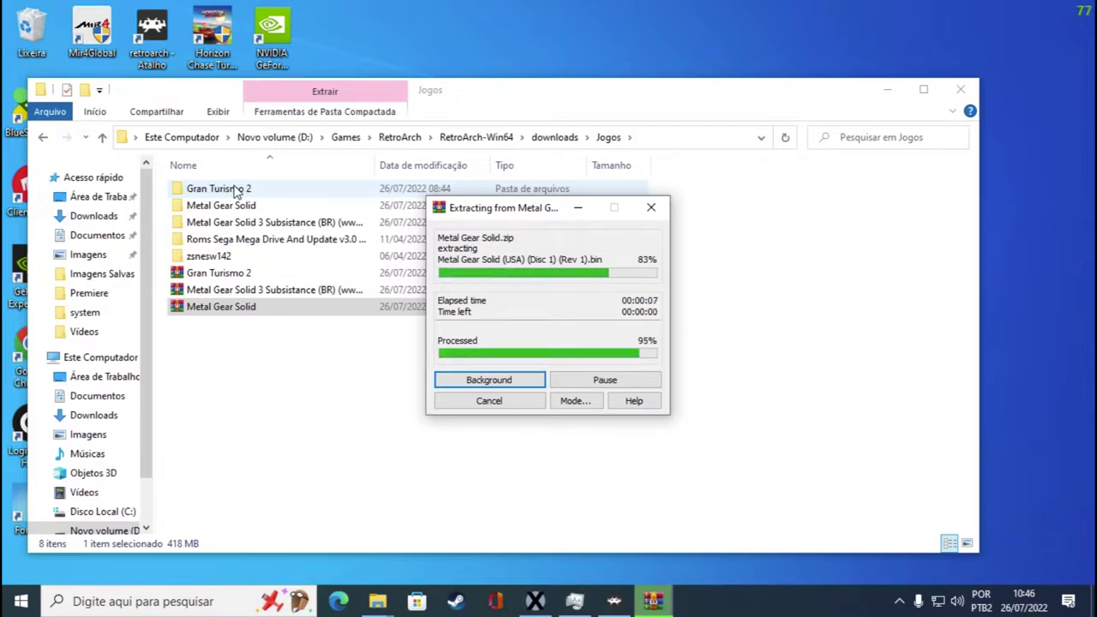
# Inspect the game files inside the nested Gran Turismo 2 folder and return to Jogos.
pyautogui.doubleClick(236, 190)
pyautogui.click(237, 190)
pyautogui.doubleClick(236, 190)
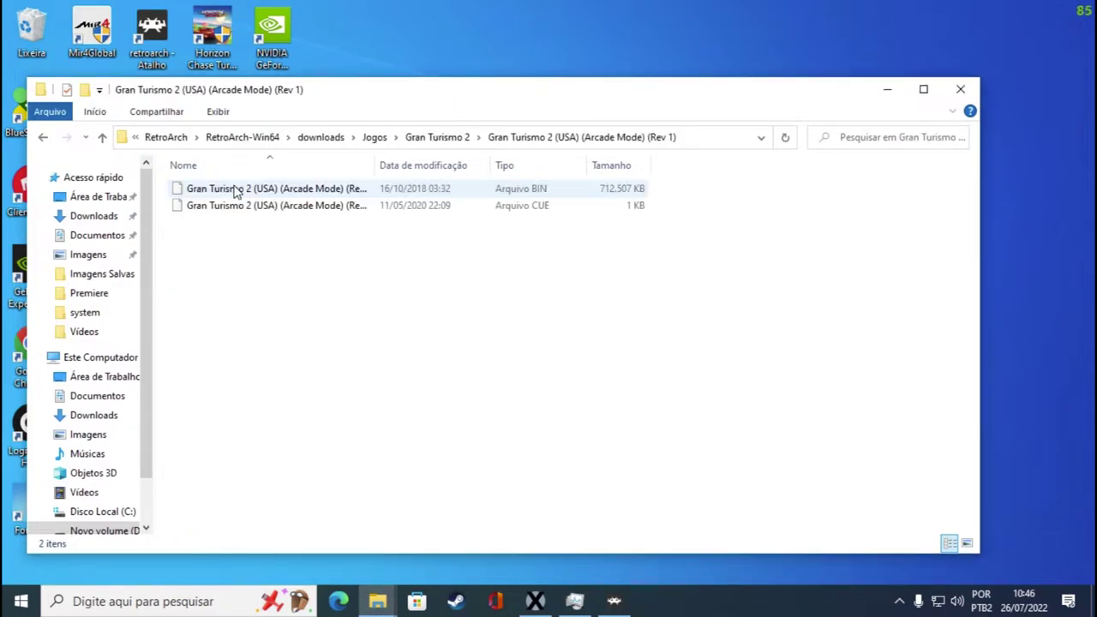
pyautogui.click(102, 138)
pyautogui.click(102, 138)
# Check the extracted files in the Metal Gear Solid (USA) (Disc 1) (Rev 1) folder and return to Jogos.
pyautogui.doubleClick(223, 205)
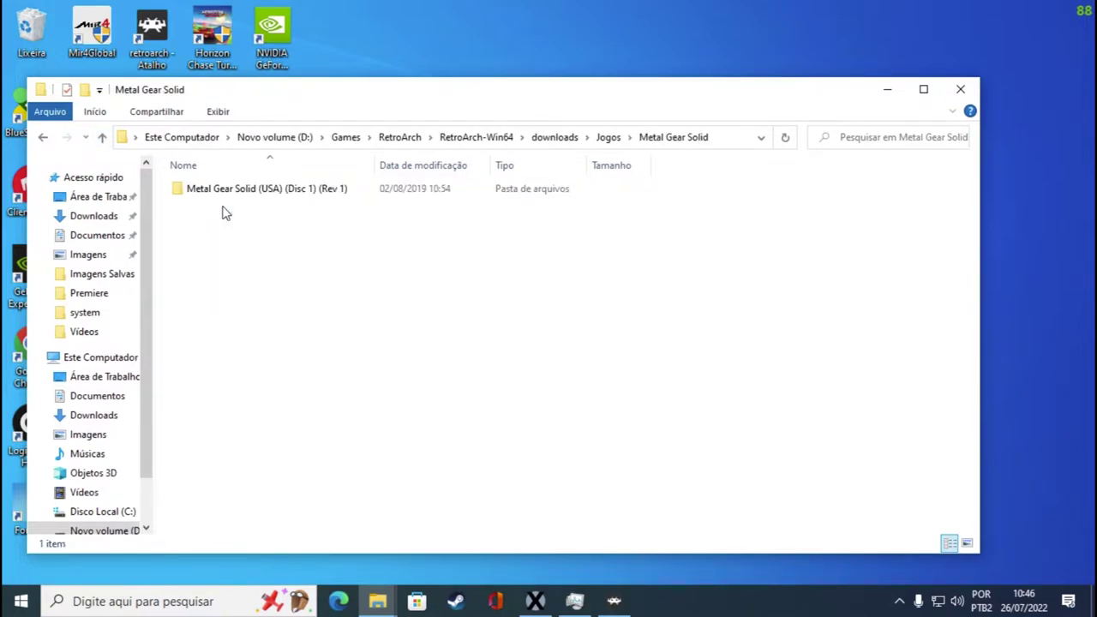
pyautogui.doubleClick(275, 188)
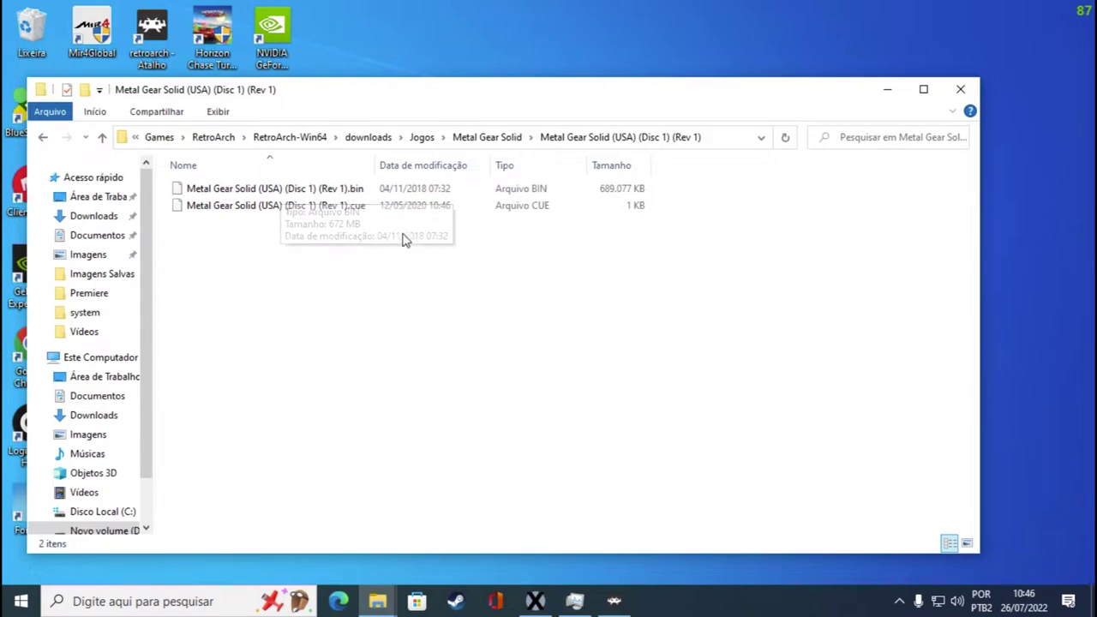
pyautogui.click(102, 139)
pyautogui.click(102, 139)
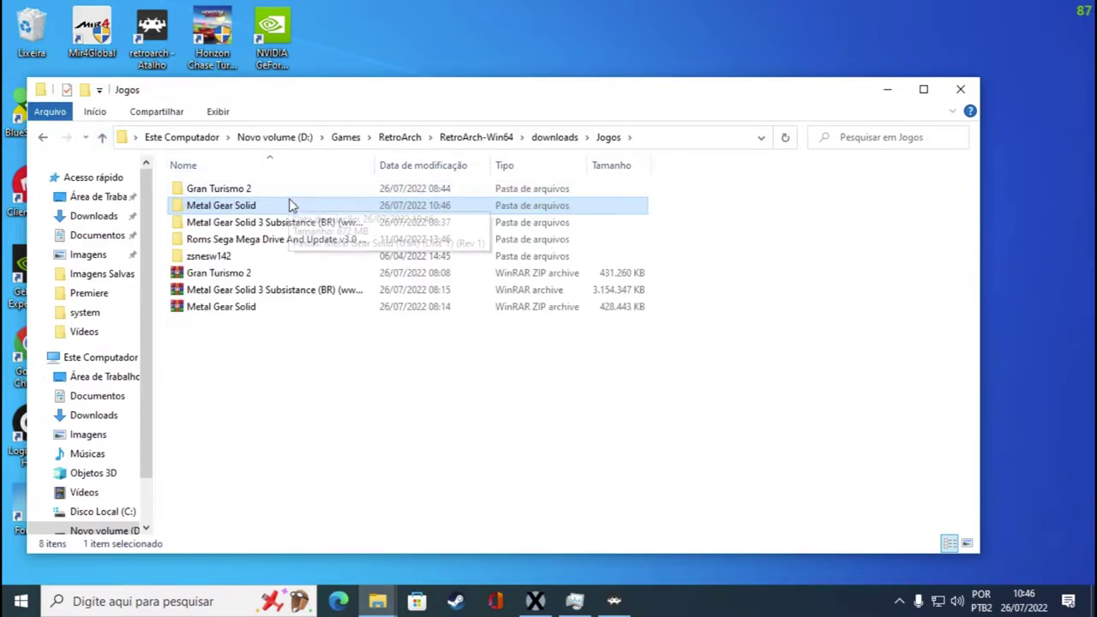
# Check the file type of the Metal Gear Solid 3 Subsistance game file in its properties, and minimise the folder window.
pyautogui.click(230, 224)
pyautogui.doubleClick(228, 226)
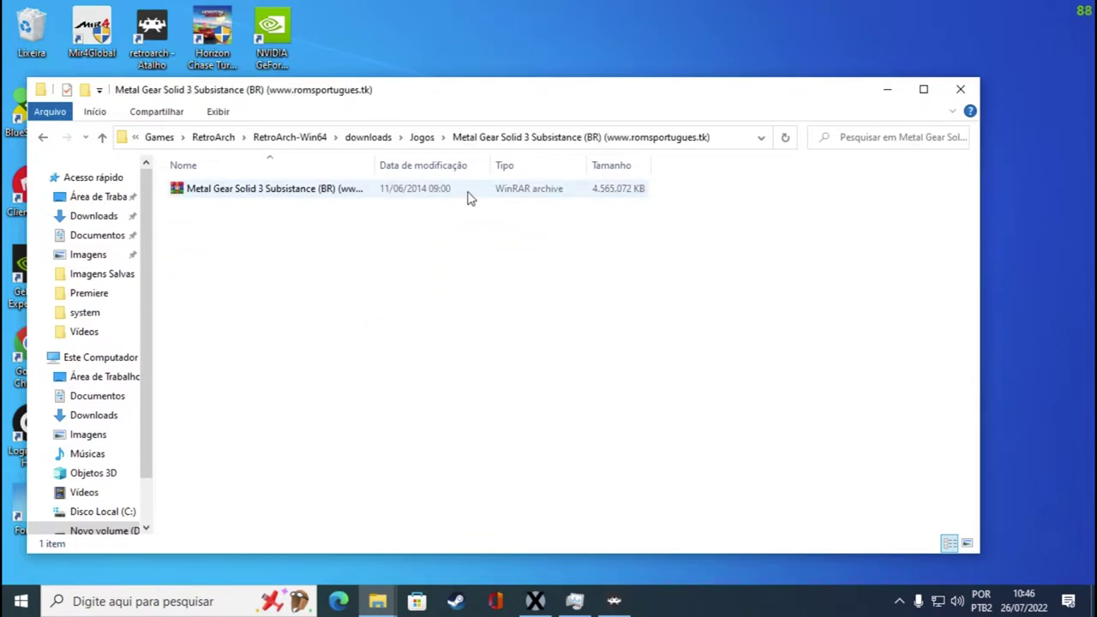
pyautogui.rightClick(244, 193)
pyautogui.click(287, 560)
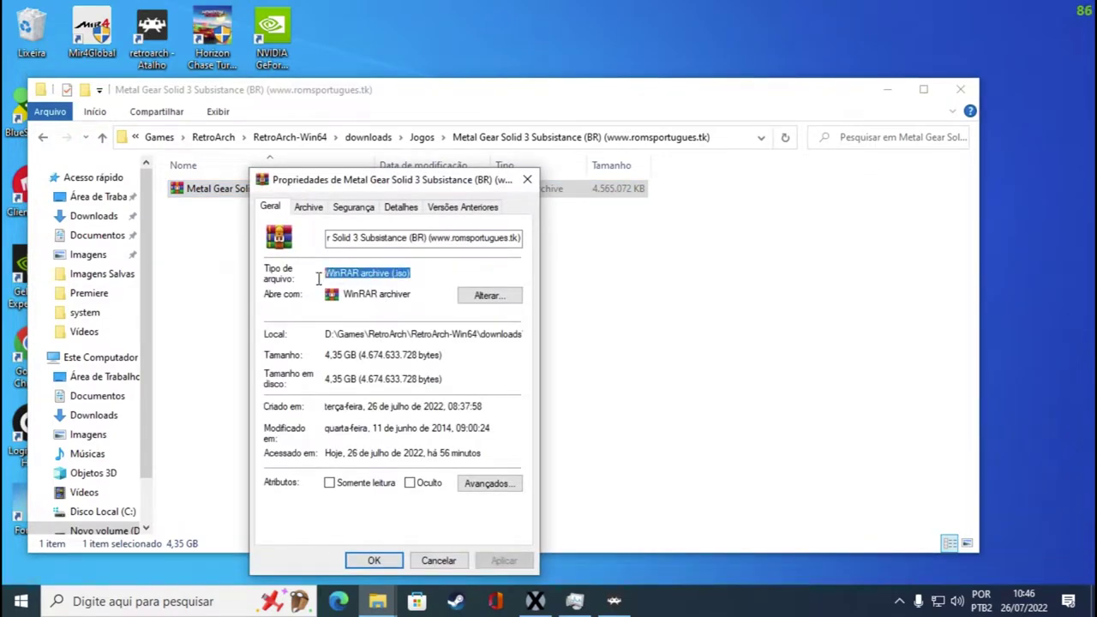
pyautogui.click(527, 180)
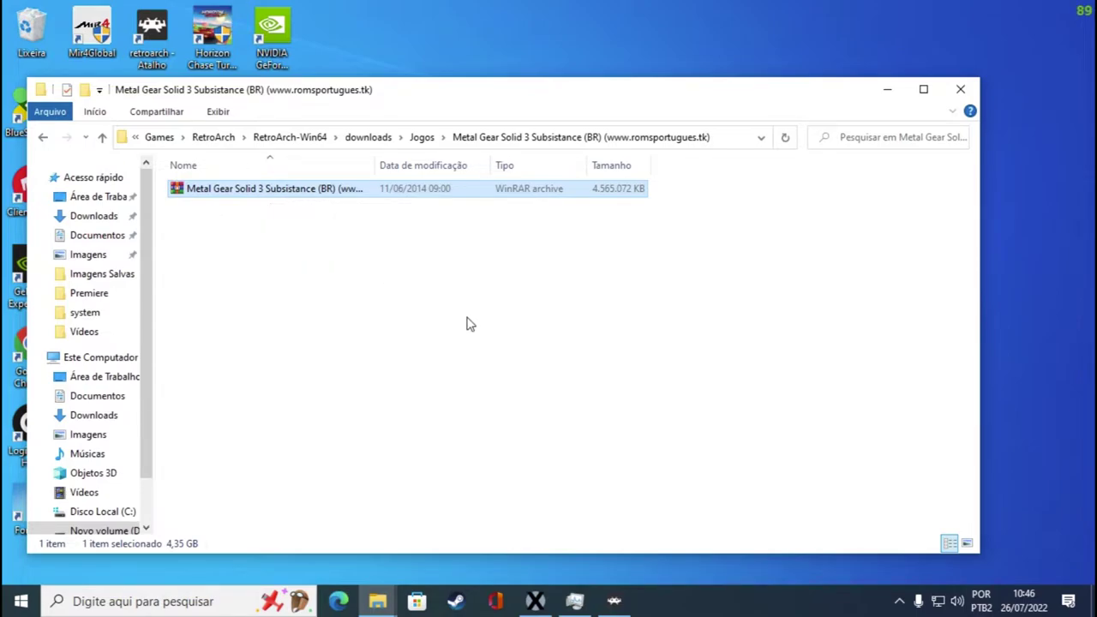
pyautogui.click(888, 94)
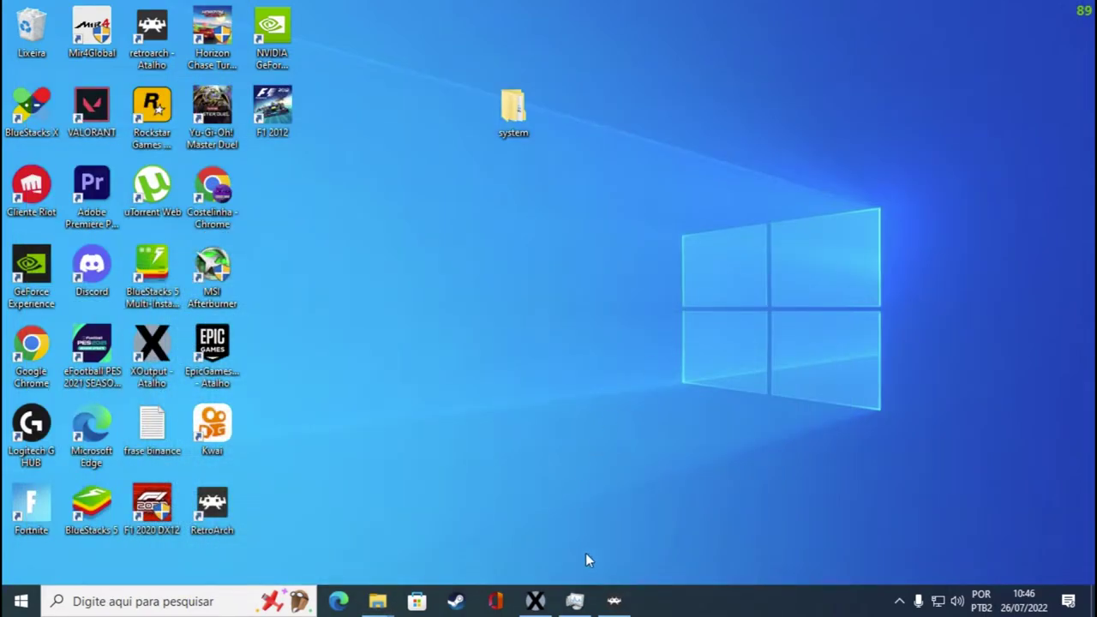
# Switch to RetroArch and look over the entries of the Configurações section.
pyautogui.click(621, 605)
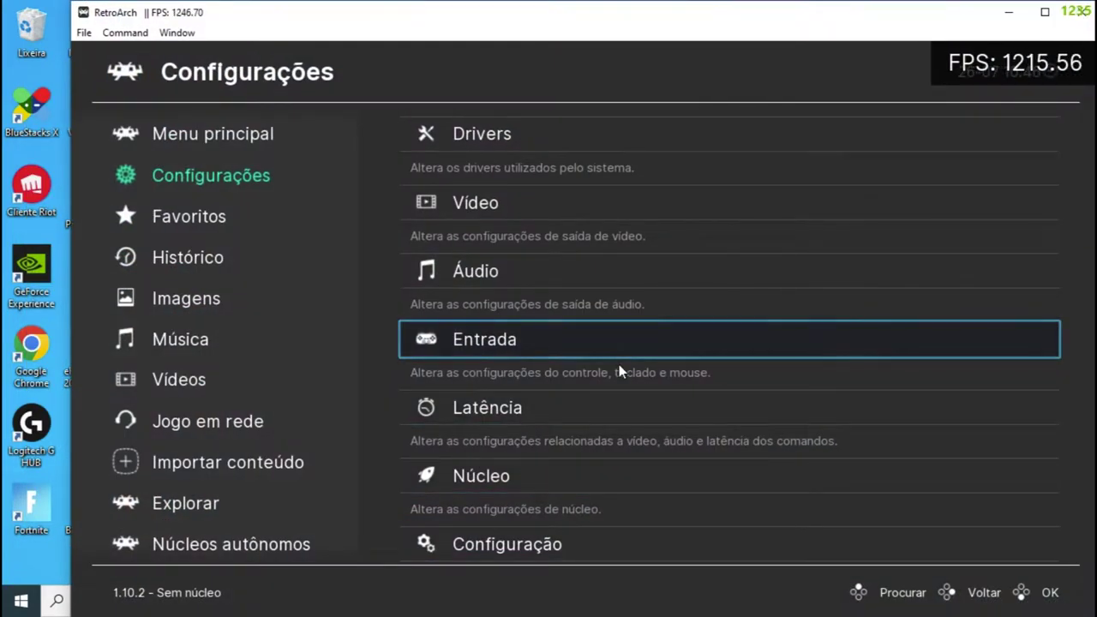
pyautogui.press('Left')
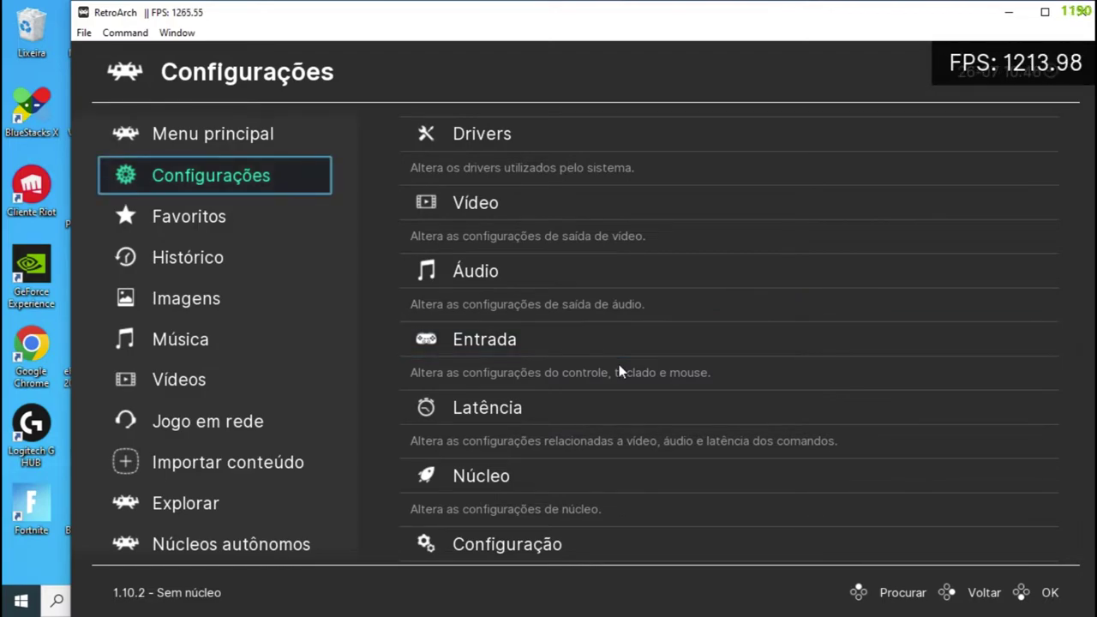
pyautogui.press('Down')
pyautogui.press('Up')
pyautogui.press('Right')
pyautogui.press('Down')
pyautogui.press('Down')
pyautogui.press('Down')
pyautogui.press('Down')
pyautogui.press('Left')
pyautogui.press('Right')
pyautogui.press('Up')
pyautogui.press('Up')
pyautogui.press('Up')
pyautogui.press('Left')
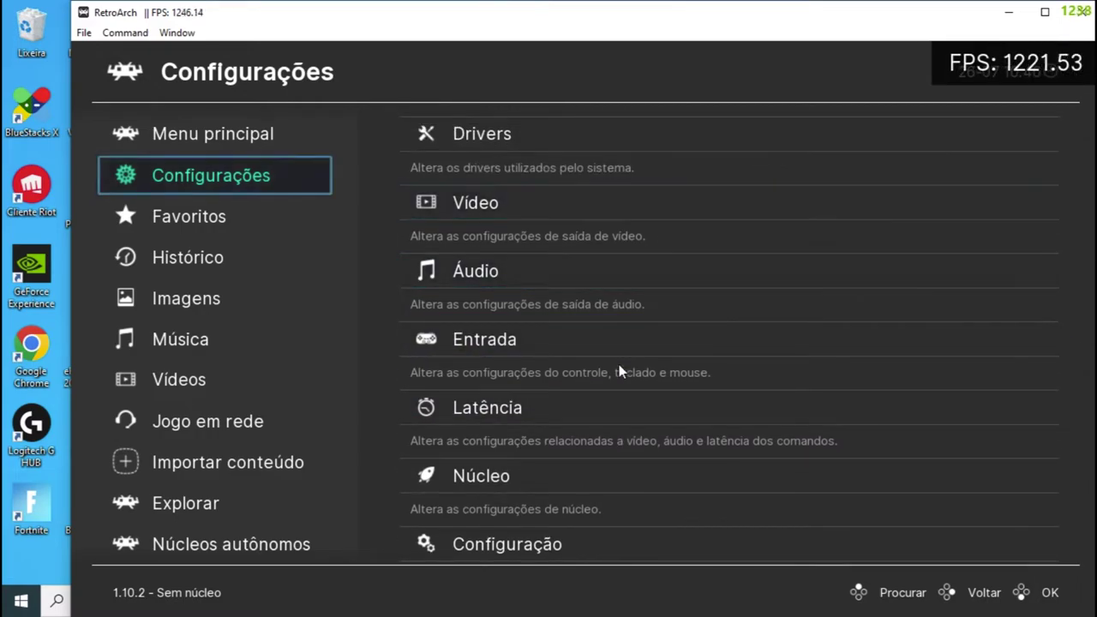
pyautogui.press('Down')
pyautogui.press('Up')
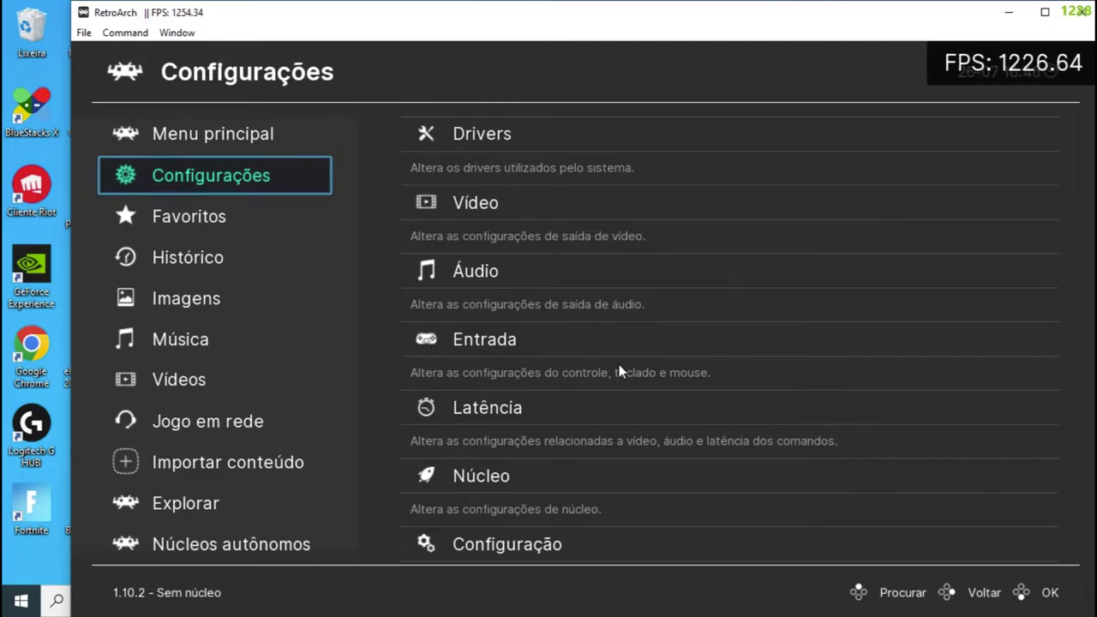
# Go from Configurações to the Importar conteúdo section of the main menu.
pyautogui.press('Down')
pyautogui.press('Down')
pyautogui.press('Down')
pyautogui.press('Down')
pyautogui.press('Down')
pyautogui.press('Down')
pyautogui.press('Down')
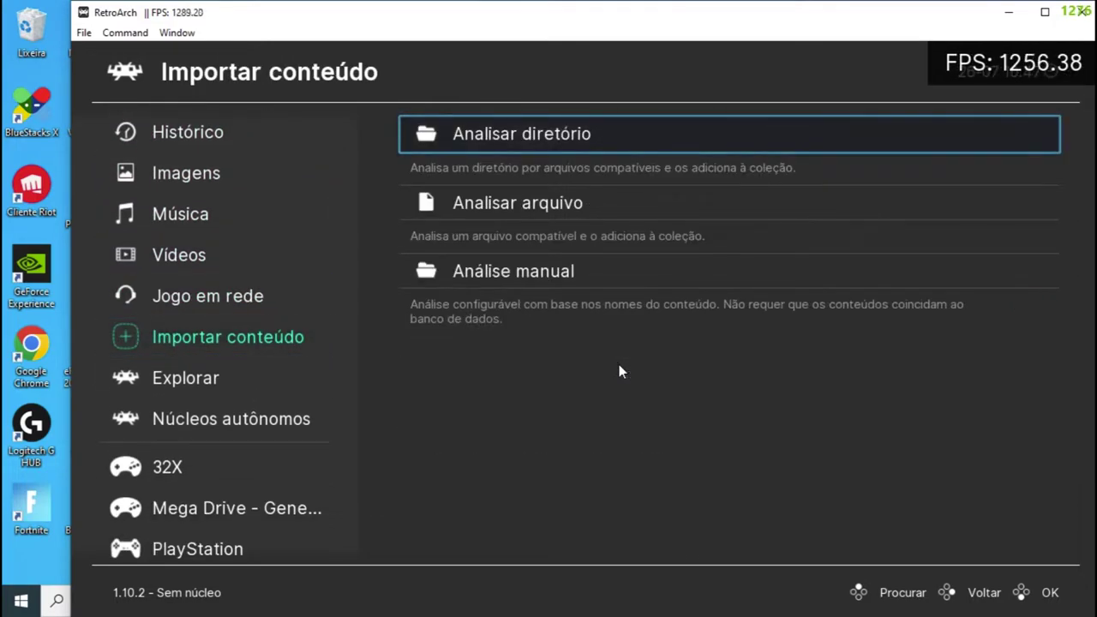
# Open Analisar diretório, view the folders on the D:\ drive, and back out to Importar conteúdo without scanning.
pyautogui.press('Return')
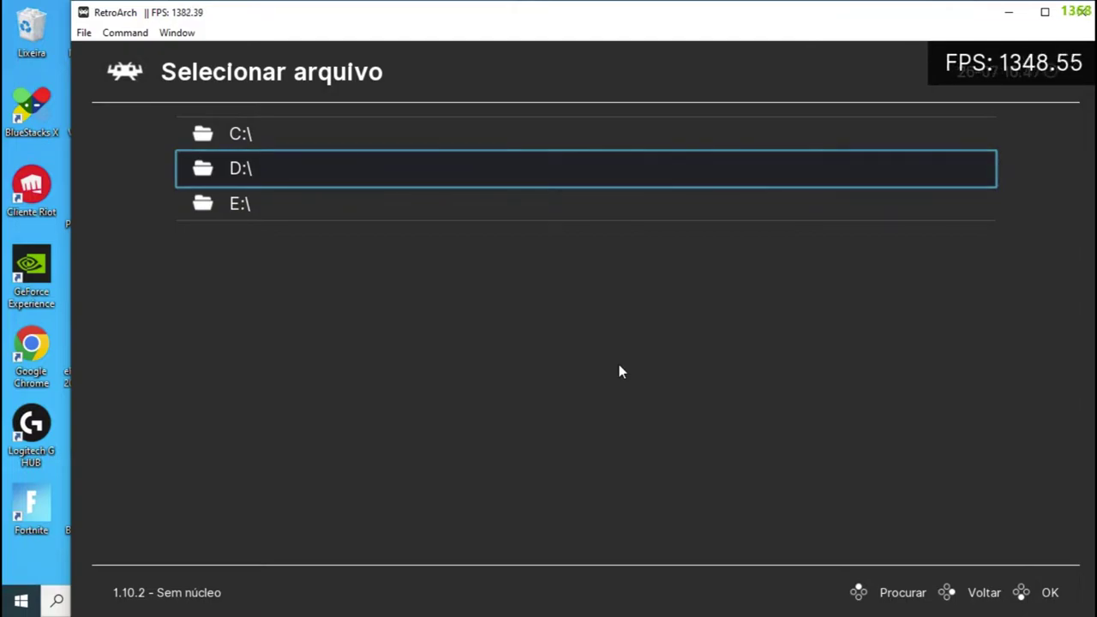
pyautogui.press('Return')
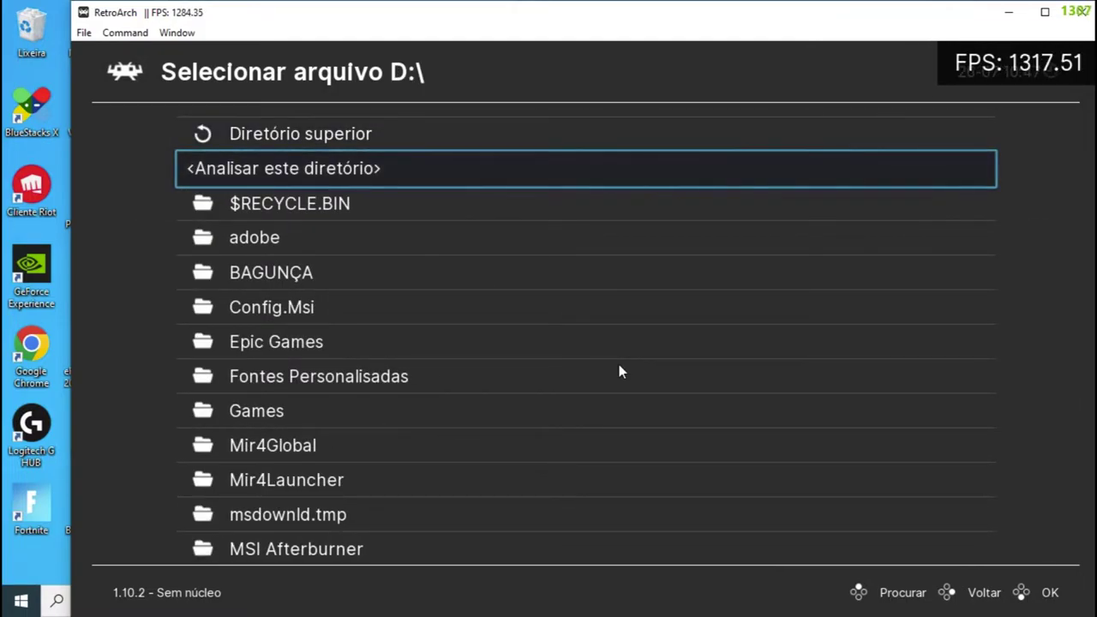
pyautogui.press('Return')
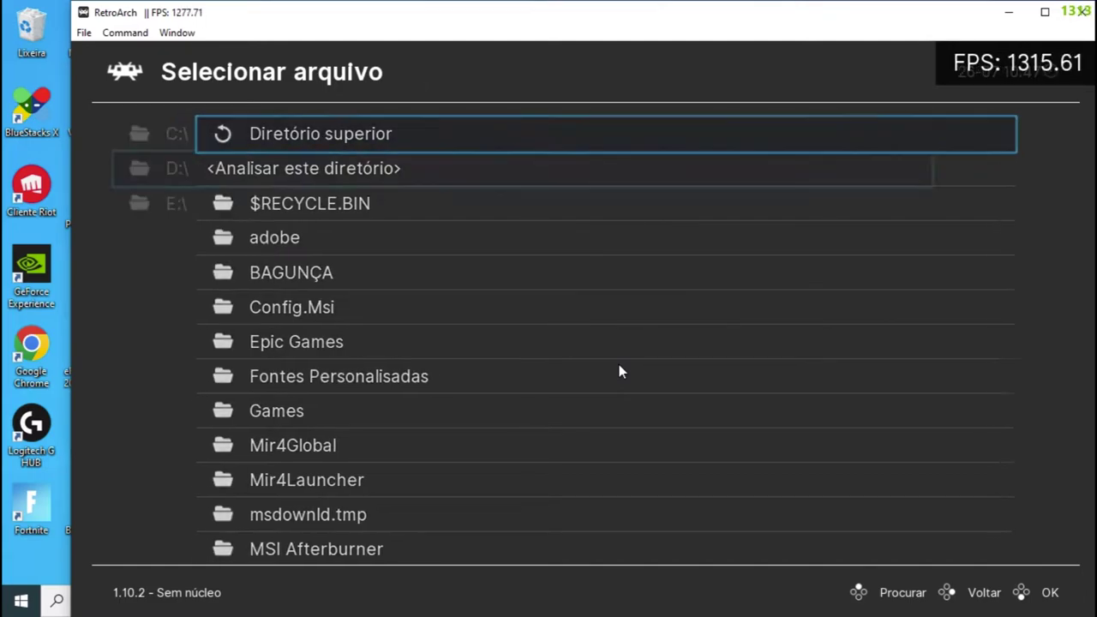
pyautogui.press('BackSpace')
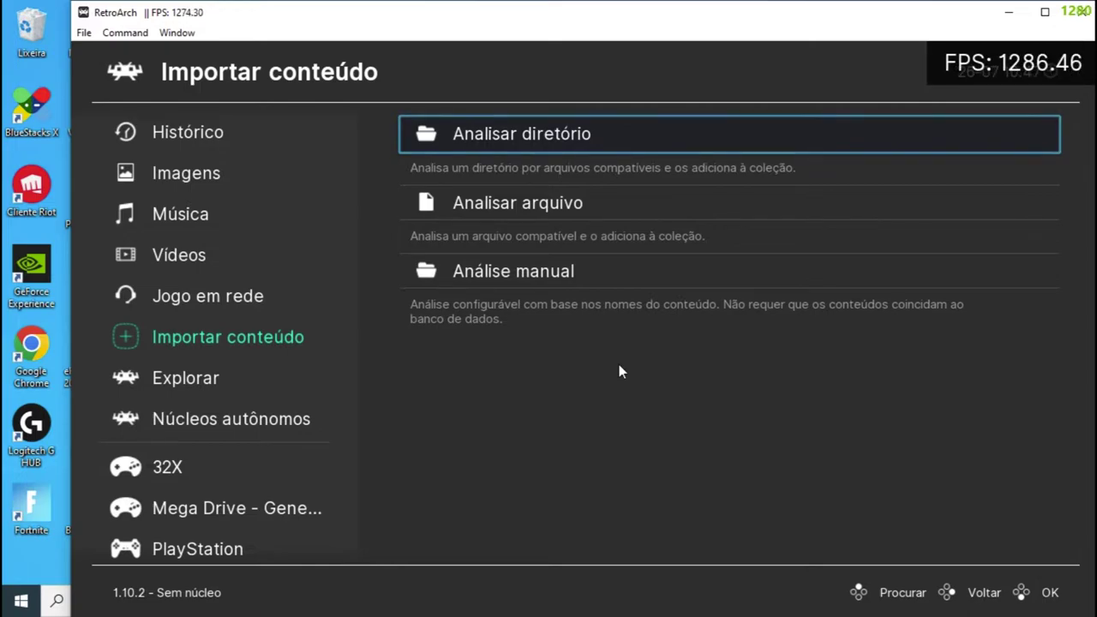
# Look through the console playlists from 32X to PlayStation and return to Importar conteúdo.
pyautogui.press('Left')
pyautogui.press('Down')
pyautogui.press('Down')
pyautogui.press('Down')
pyautogui.press('Down')
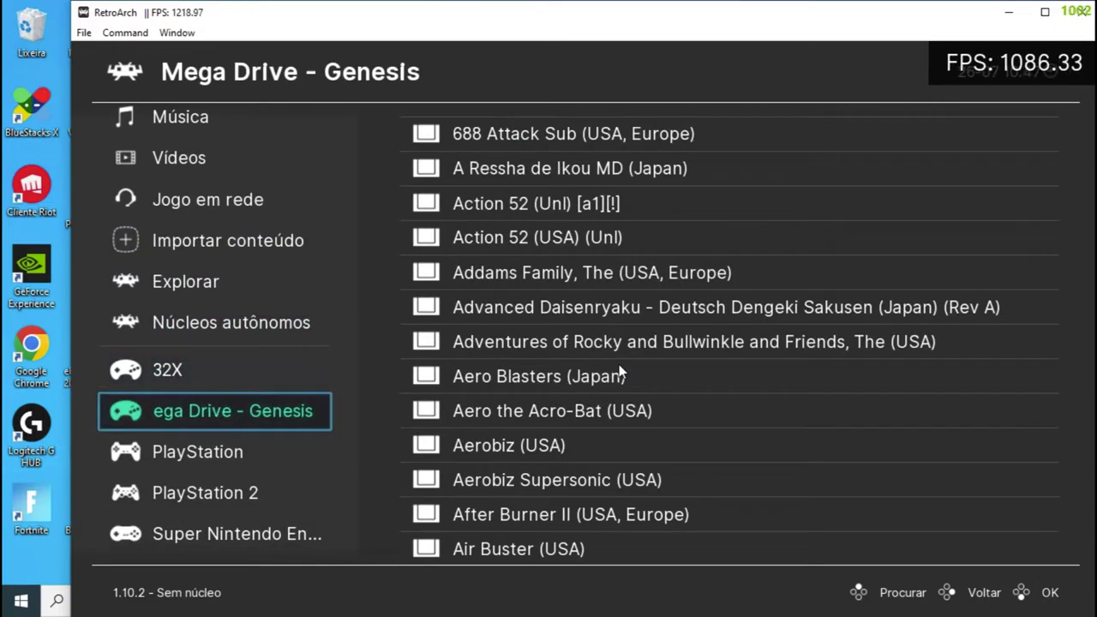
pyautogui.press('Down')
pyautogui.press('Up')
pyautogui.press('Up')
pyautogui.press('Up')
pyautogui.press('Up')
pyautogui.press('Up')
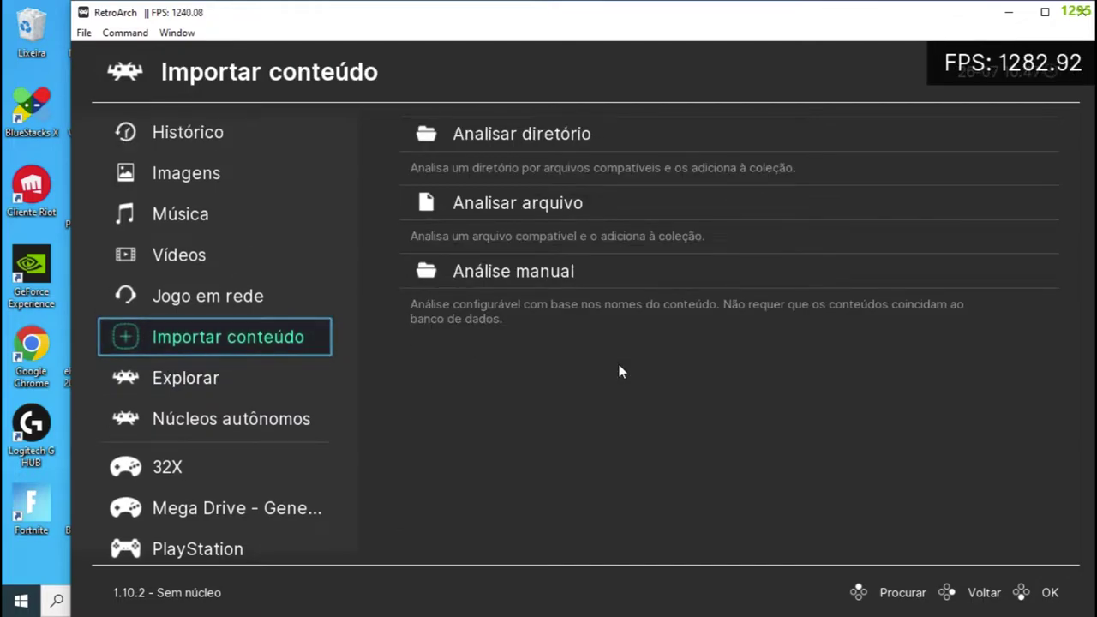
# Open the Análise manual settings from Importar conteúdo.
pyautogui.press('Right')
pyautogui.press('Down')
pyautogui.press('Down')
pyautogui.press('Return')
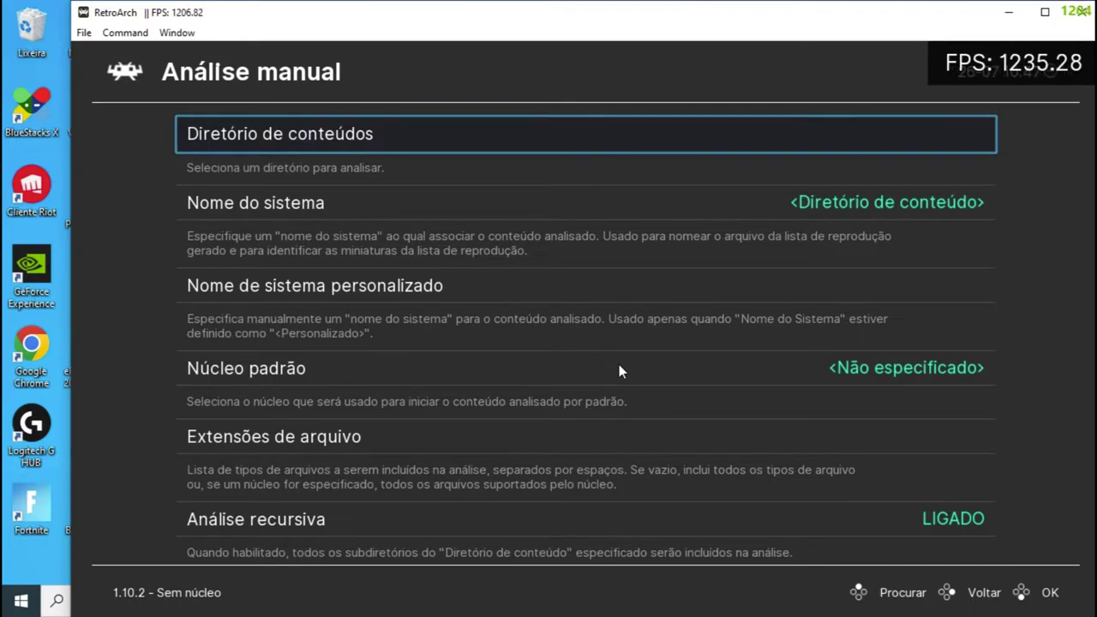
# Set Nome do sistema to Sony - PlayStation 2 for the manual scan and move on to Núcleo padrão.
pyautogui.press('Down')
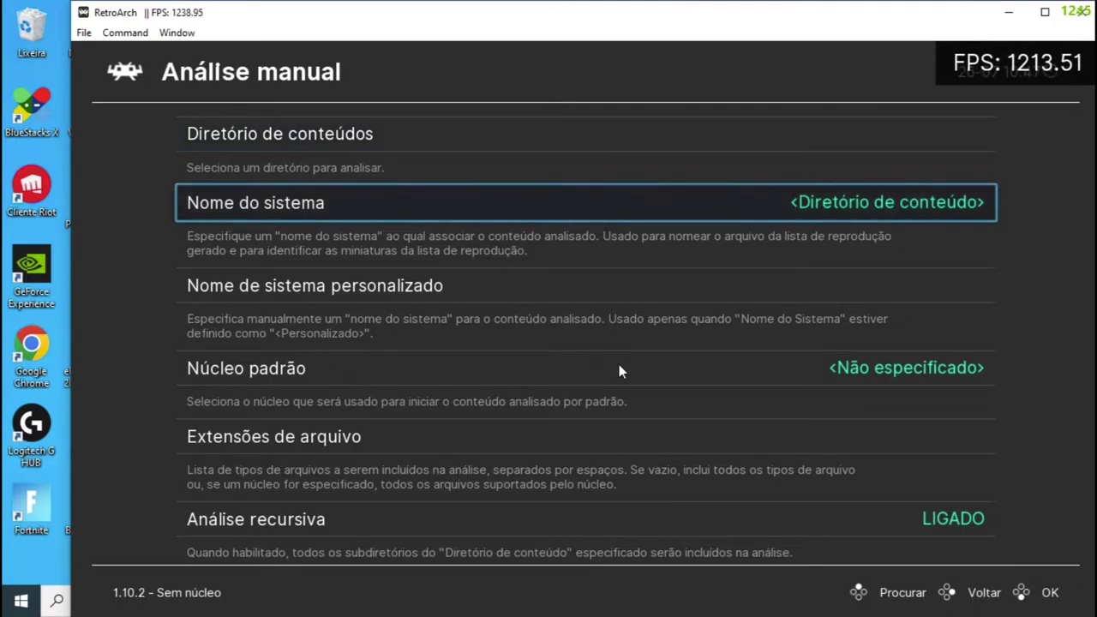
pyautogui.press('Return')
pyautogui.press('Up')
pyautogui.press('Up')
pyautogui.press('Up')
pyautogui.press('Up')
pyautogui.press('Up')
pyautogui.press('Up')
pyautogui.press('Up')
pyautogui.press('Up')
pyautogui.press('Up')
pyautogui.press('Up')
pyautogui.press('Up')
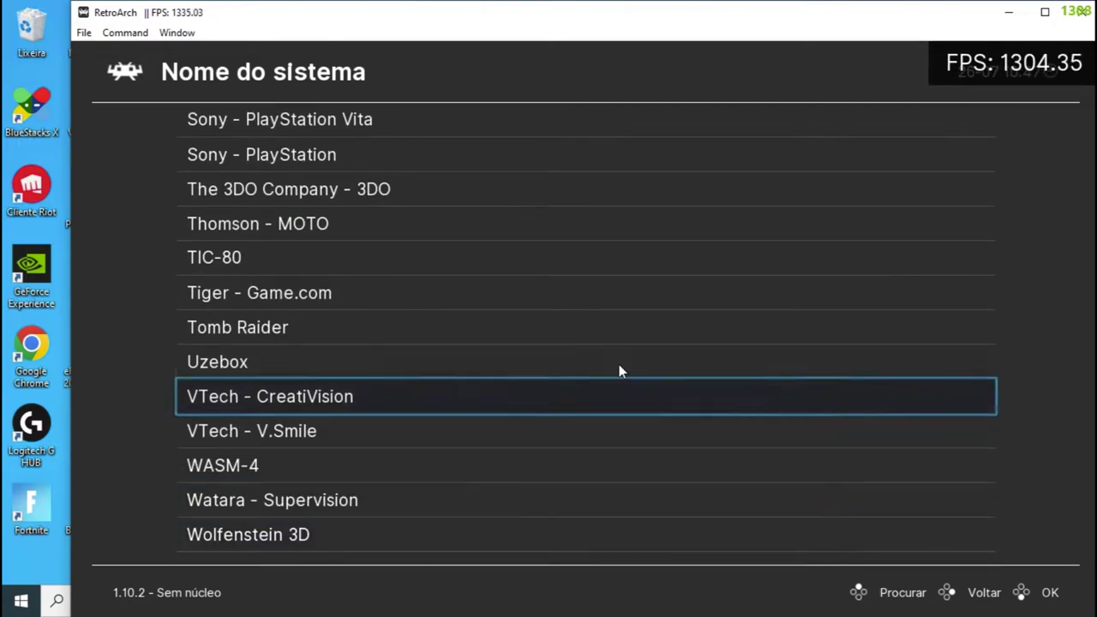
pyautogui.press('Up')
pyautogui.press('Up')
pyautogui.press('Up')
pyautogui.press('Up')
pyautogui.press('Up')
pyautogui.press('Up')
pyautogui.press('Up')
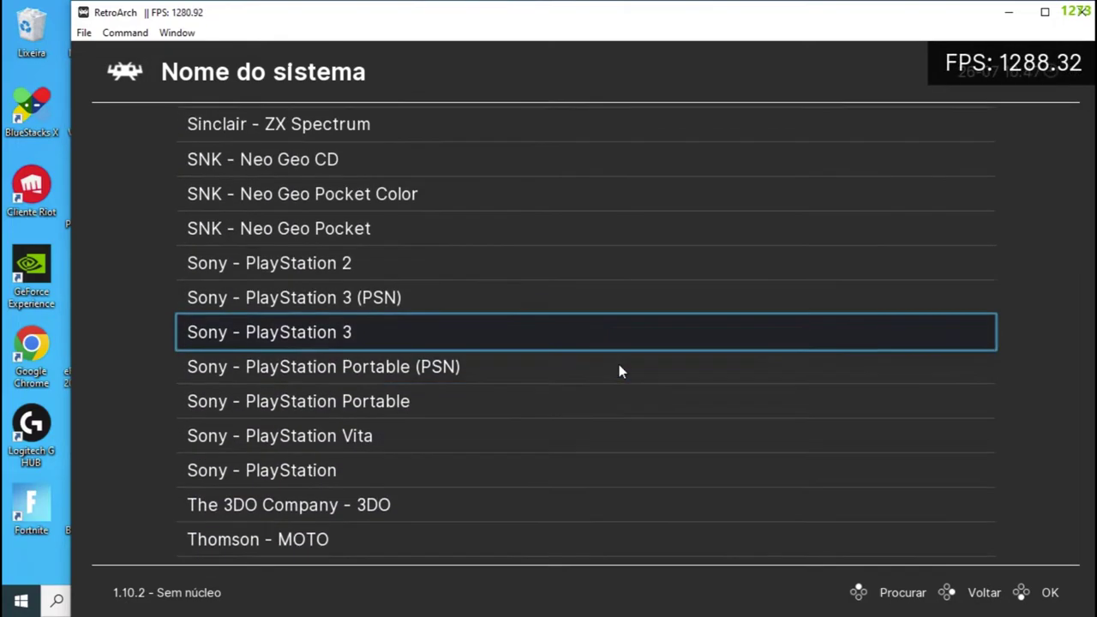
pyautogui.press('Return')
pyautogui.press('Down')
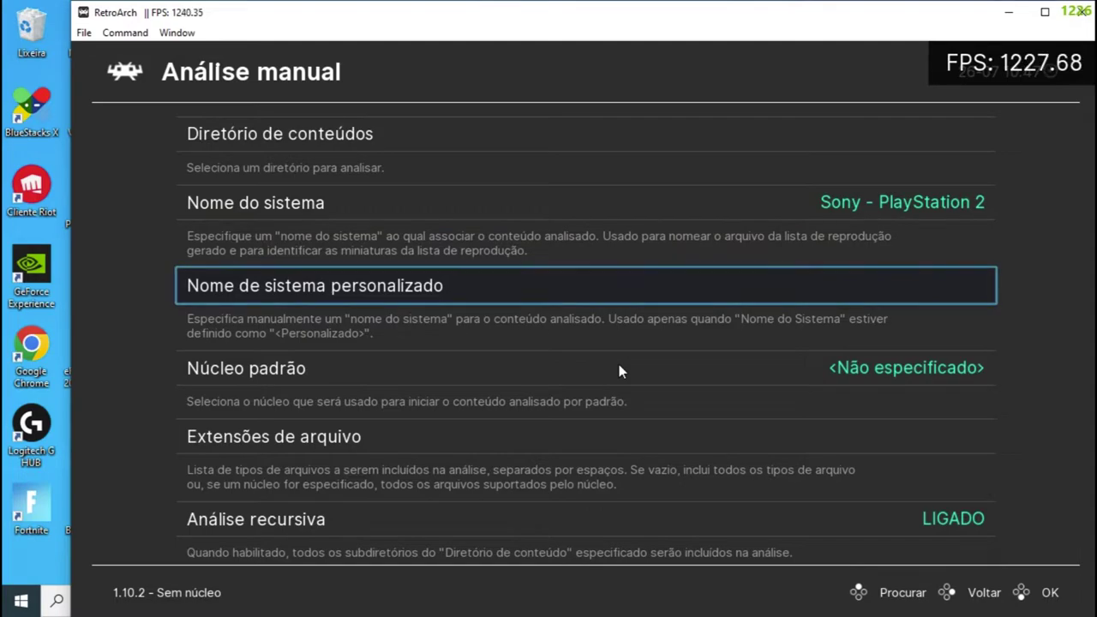
pyautogui.press('Down')
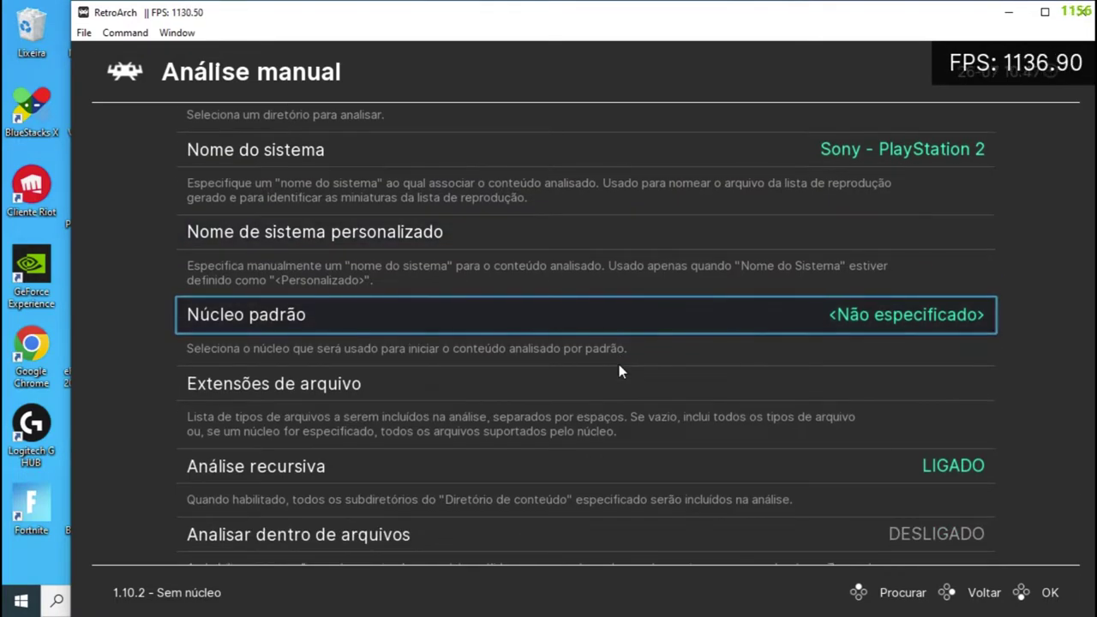
pyautogui.press('Return')
pyautogui.press('Up')
pyautogui.press('Up')
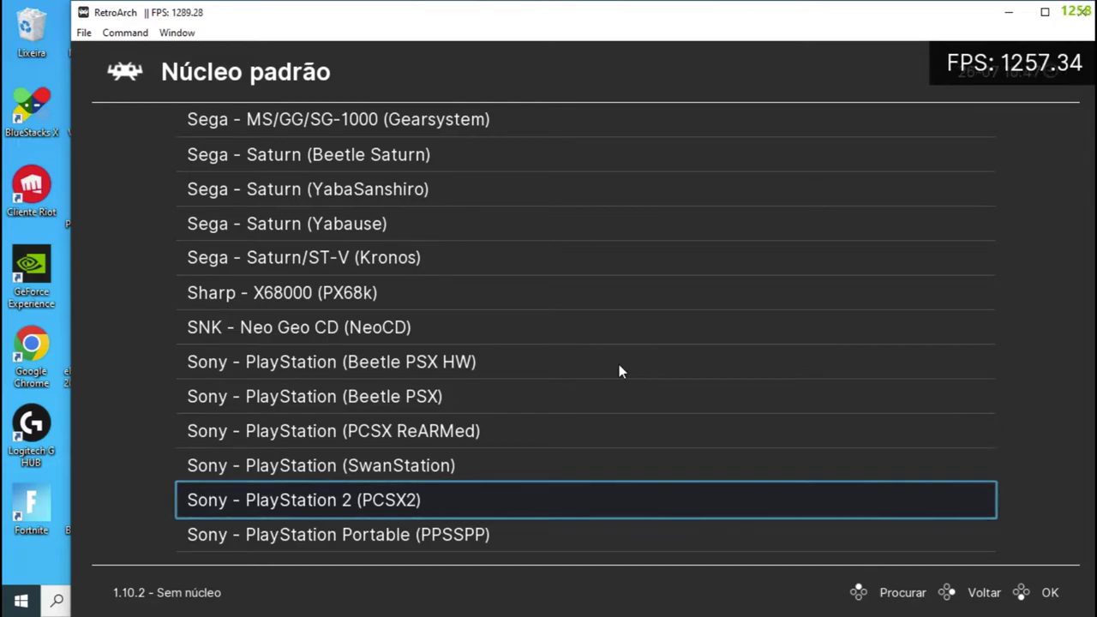
pyautogui.press('BackSpace')
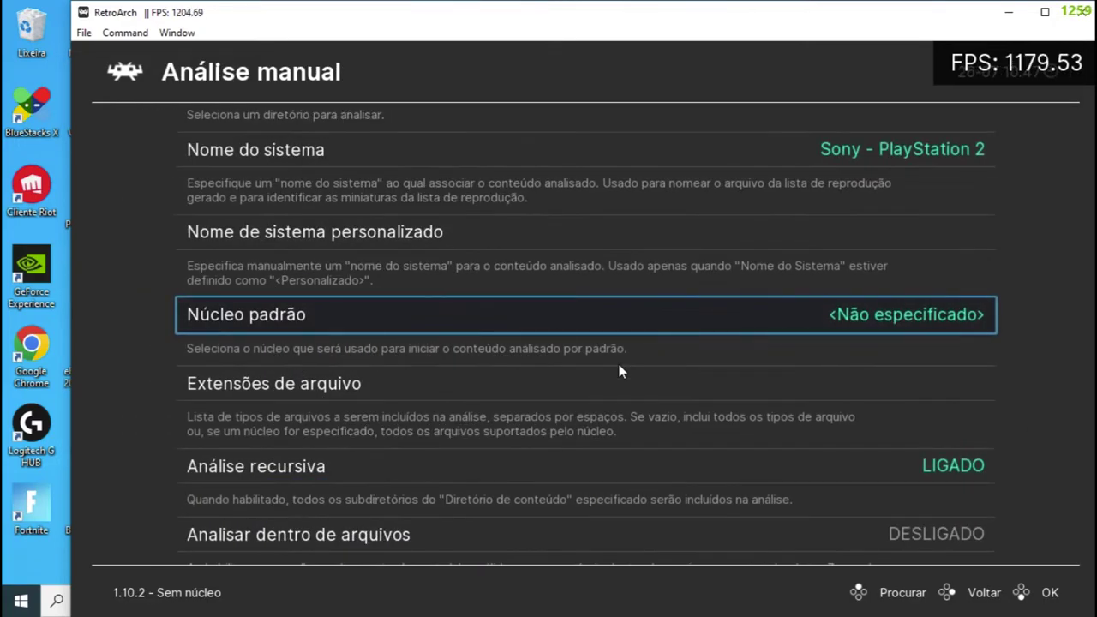
# Set Núcleo padrão to Sony - PlayStation 2 (PCSX2) for the manual scan.
pyautogui.press('Return')
pyautogui.press('Up')
pyautogui.press('Up')
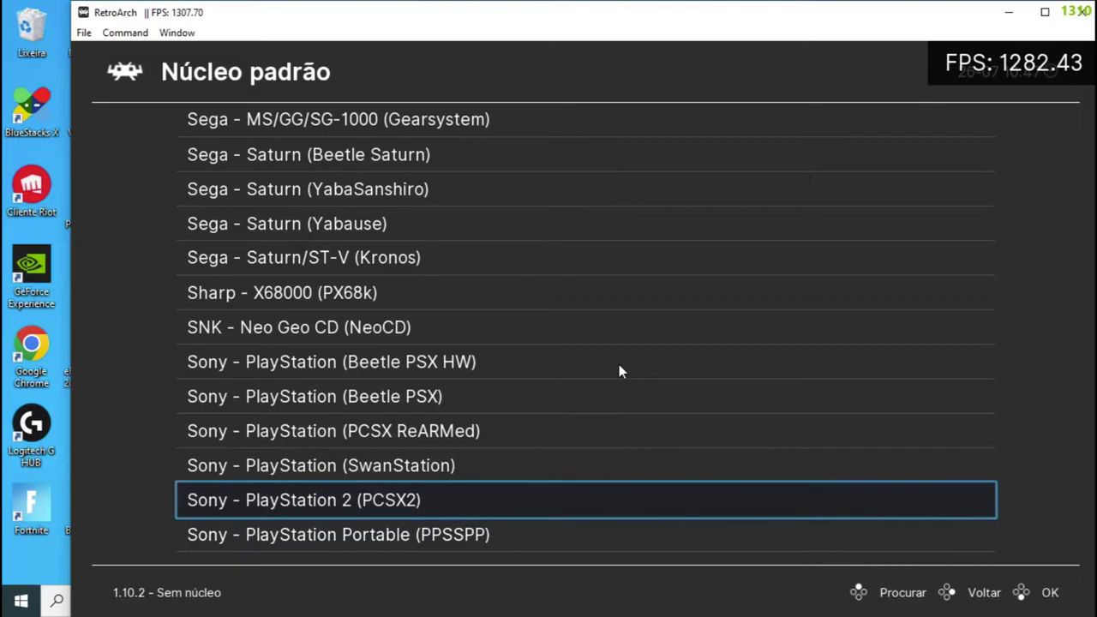
pyautogui.press('Return')
# Review the remaining manual scan options down to Iniciar análise and return to Importar conteúdo without scanning.
pyautogui.press('Up')
pyautogui.press('Up')
pyautogui.press('Up')
pyautogui.press('Down')
pyautogui.press('Down')
pyautogui.press('Down')
pyautogui.press('Down')
pyautogui.press('Up')
pyautogui.press('Up')
pyautogui.press('Up')
pyautogui.press('Up')
pyautogui.press('Up')
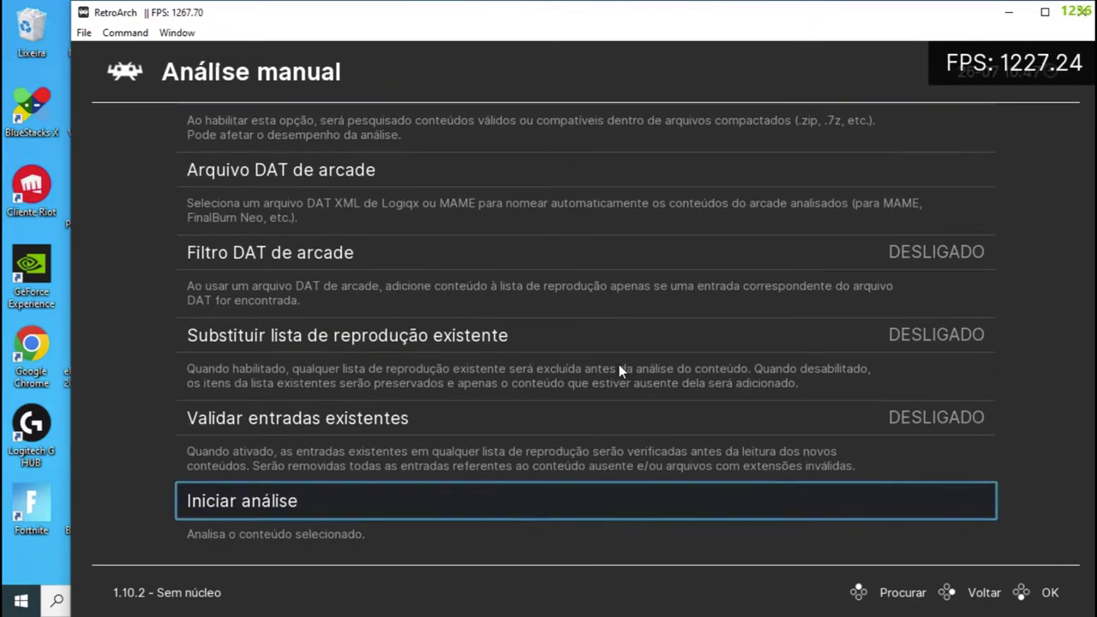
pyautogui.press('BackSpace')
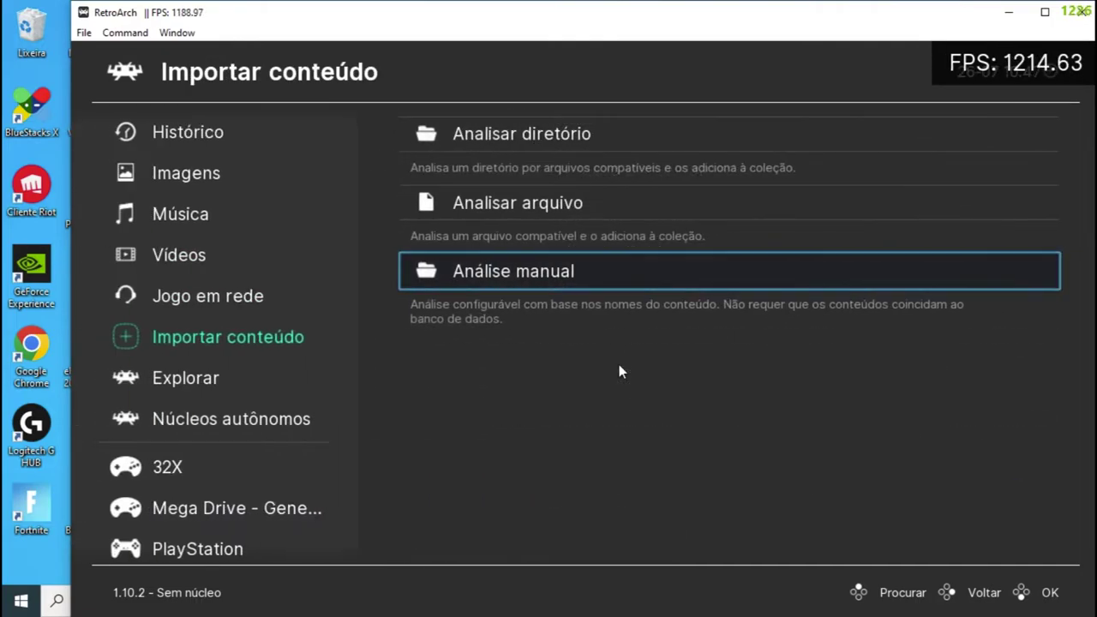
# Leave the import options and go to the PlayStation 2 playlist in the main menu.
pyautogui.press('Left')
pyautogui.press('Down')
pyautogui.press('Down')
pyautogui.press('Down')
pyautogui.press('Down')
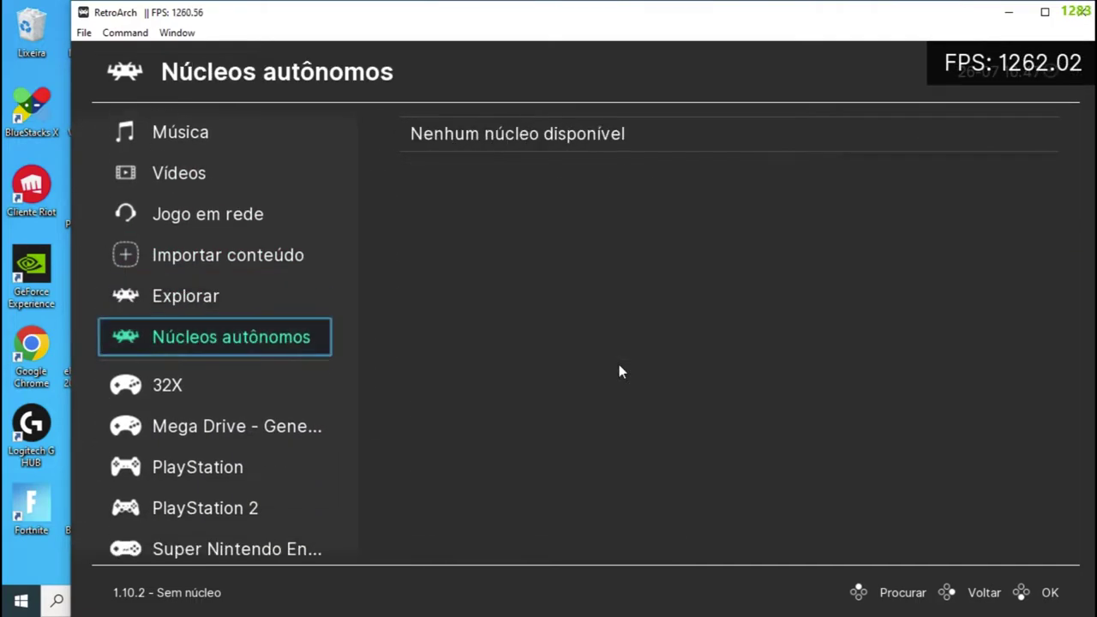
pyautogui.press('Down')
pyautogui.press('Down')
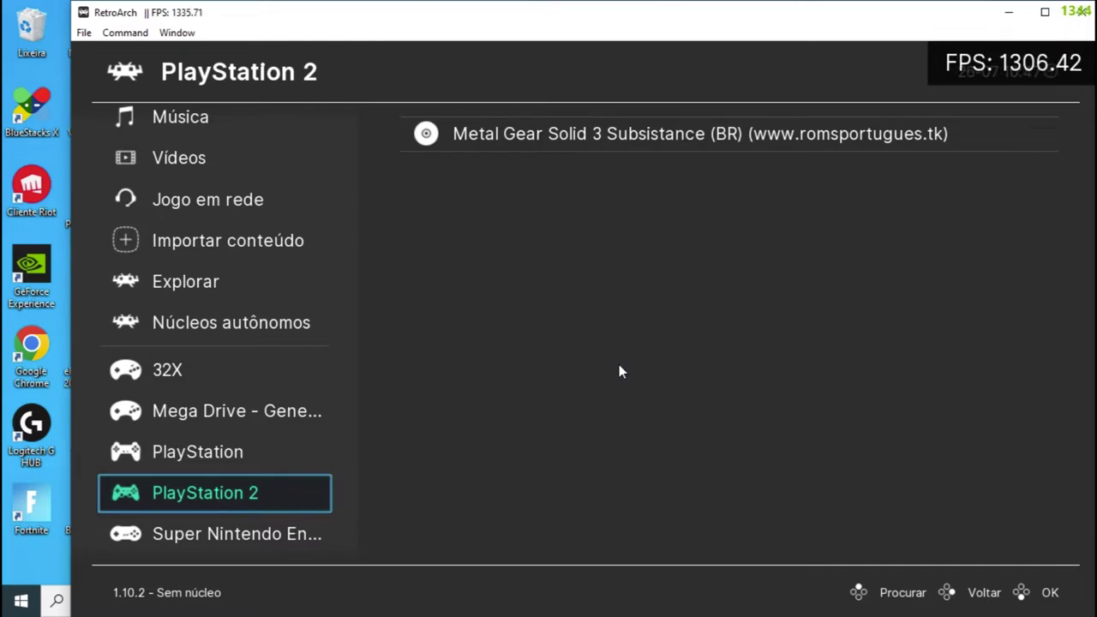
# Run Metal Gear Solid 3 Subsistance (BR) from the PlayStation 2 playlist with Executar.
pyautogui.press('Right')
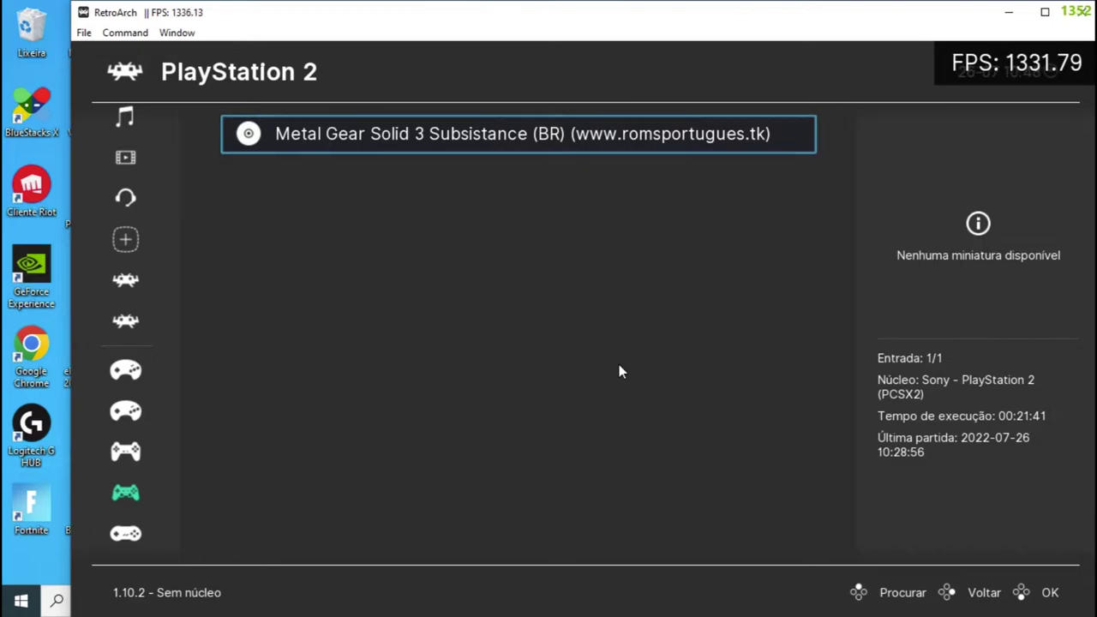
pyautogui.press('Return')
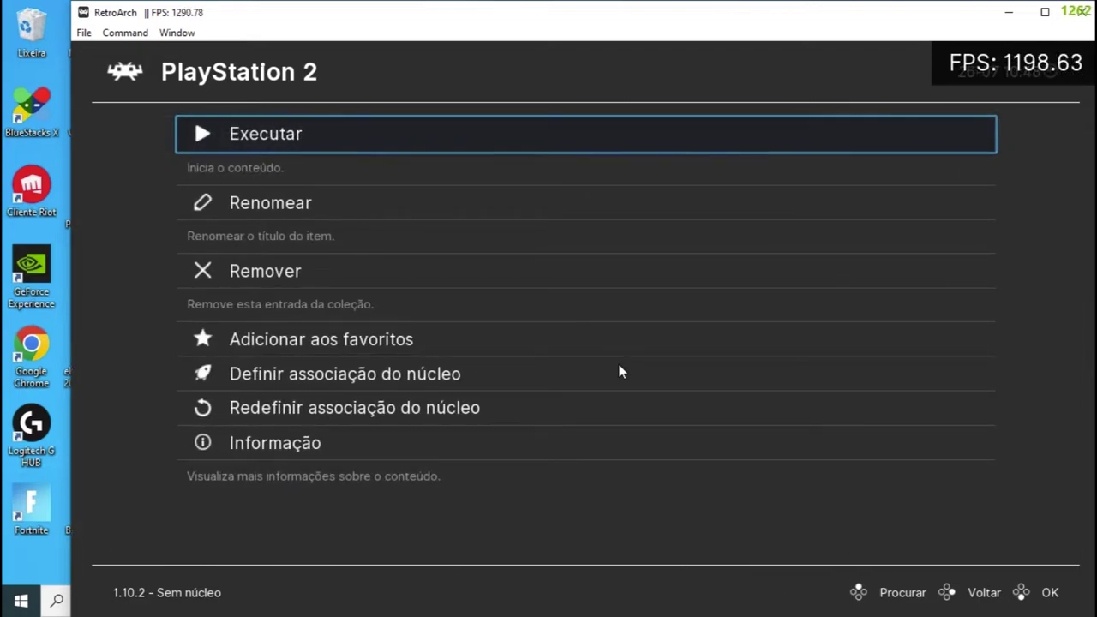
pyautogui.press('Return')
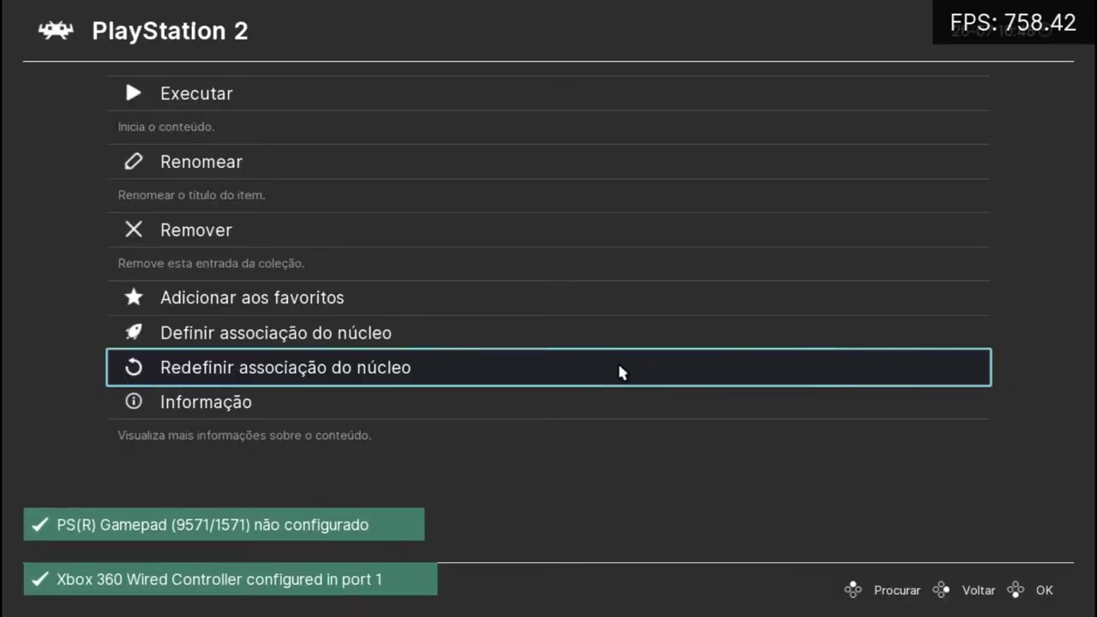
pyautogui.press('Up')
pyautogui.press('Up')
pyautogui.press('Up')
pyautogui.press('Up')
pyautogui.press('Up')
pyautogui.press('Return')
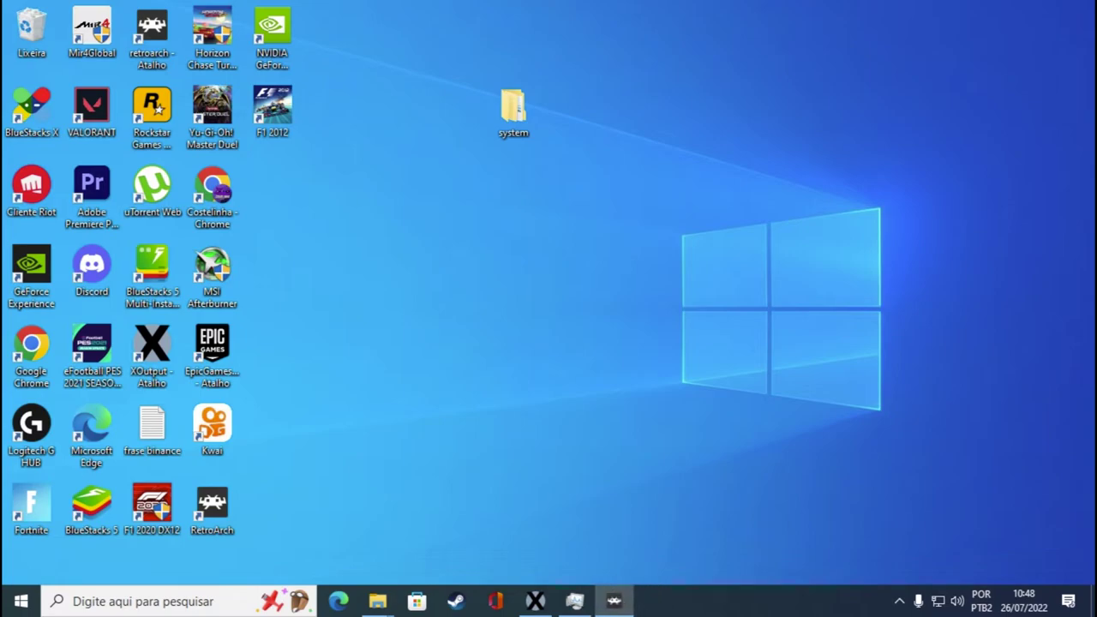